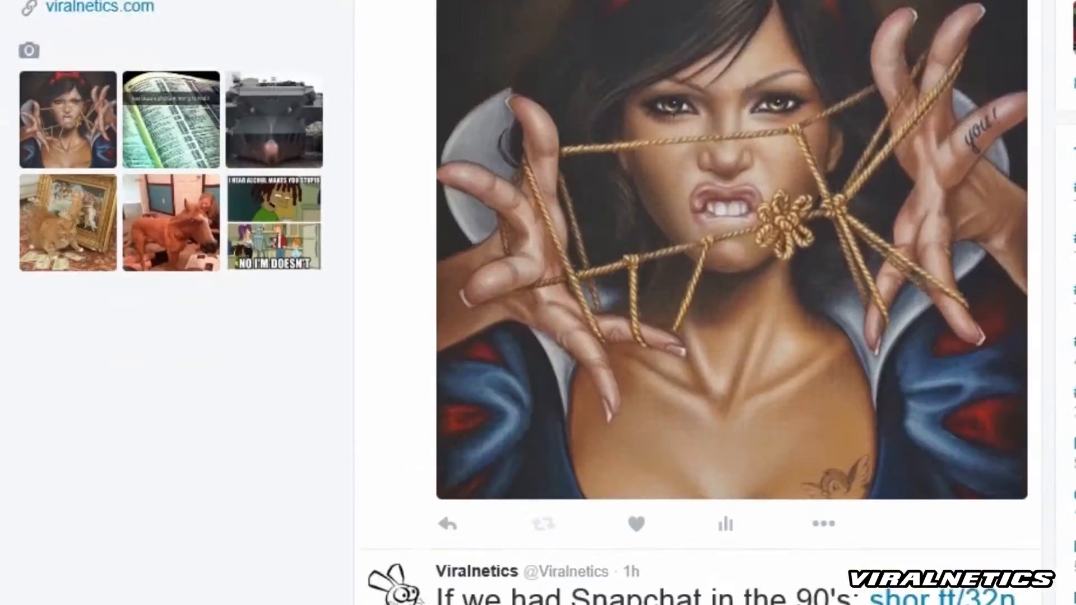
scroll(728, 303, "down", 5)
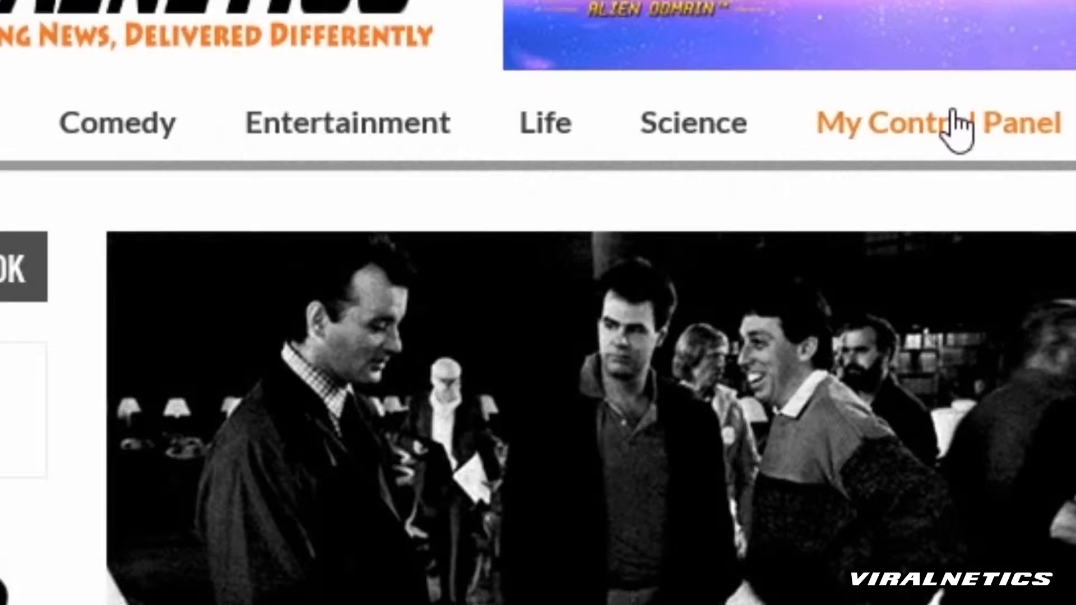
left_click(956, 124)
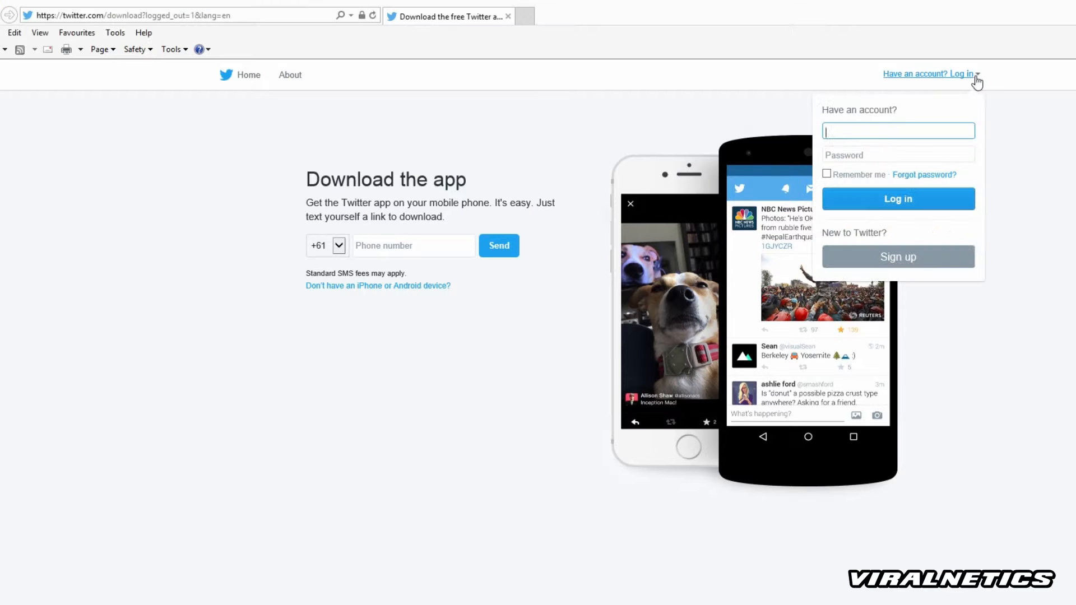
Log in to Twitter with the account's username and password.
left_click(902, 127)
type("Viralnetics")
key("Tab")
type("******************")
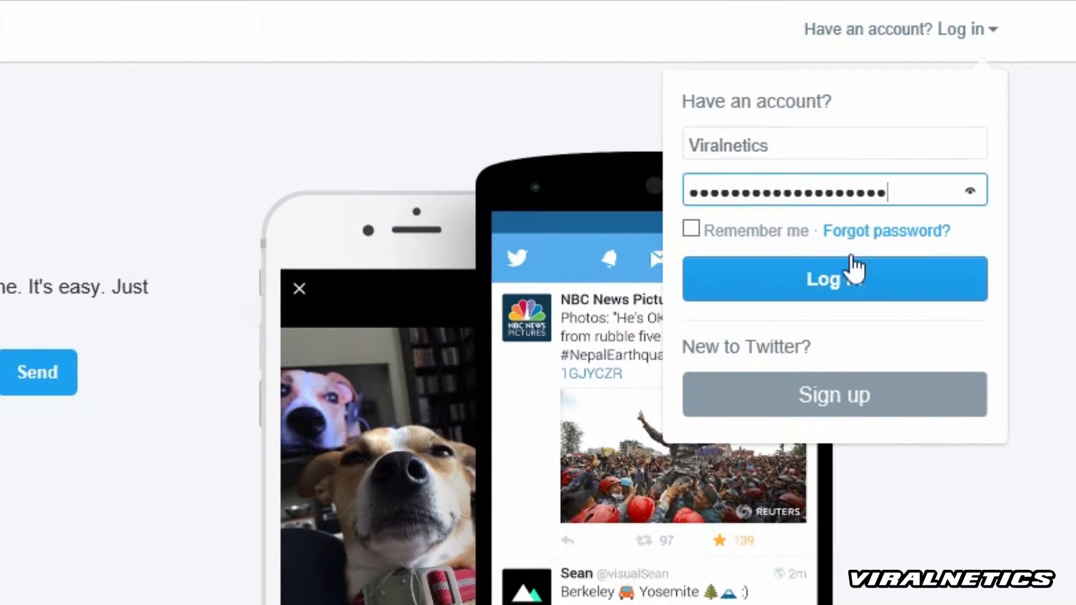
left_click(852, 275)
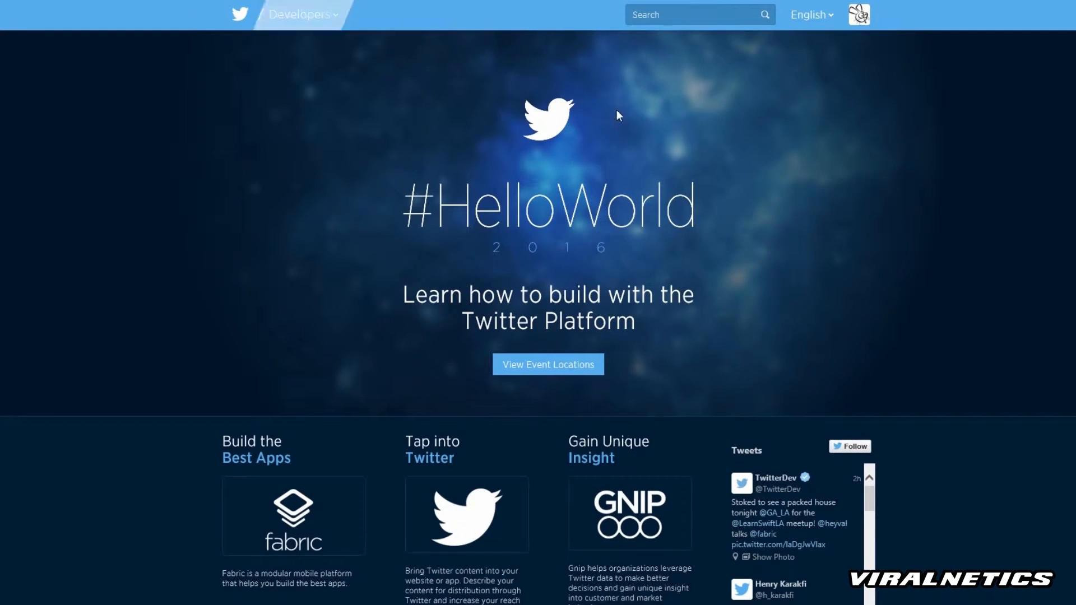
Go from the Twitter developer site to the app management page and start creating a new app.
scroll(538, 336, "down", 10)
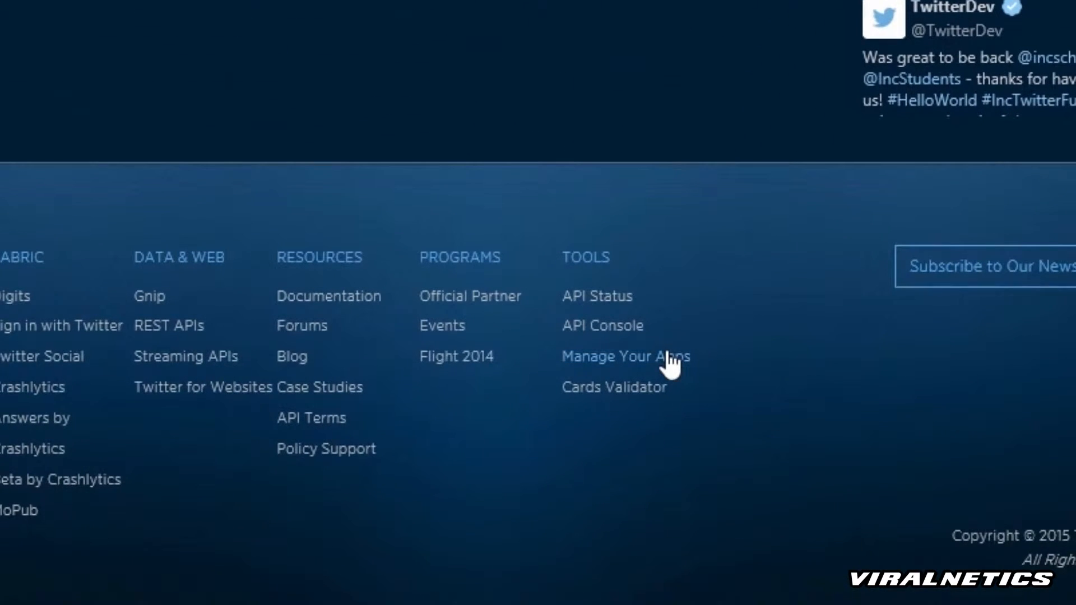
left_click(667, 359)
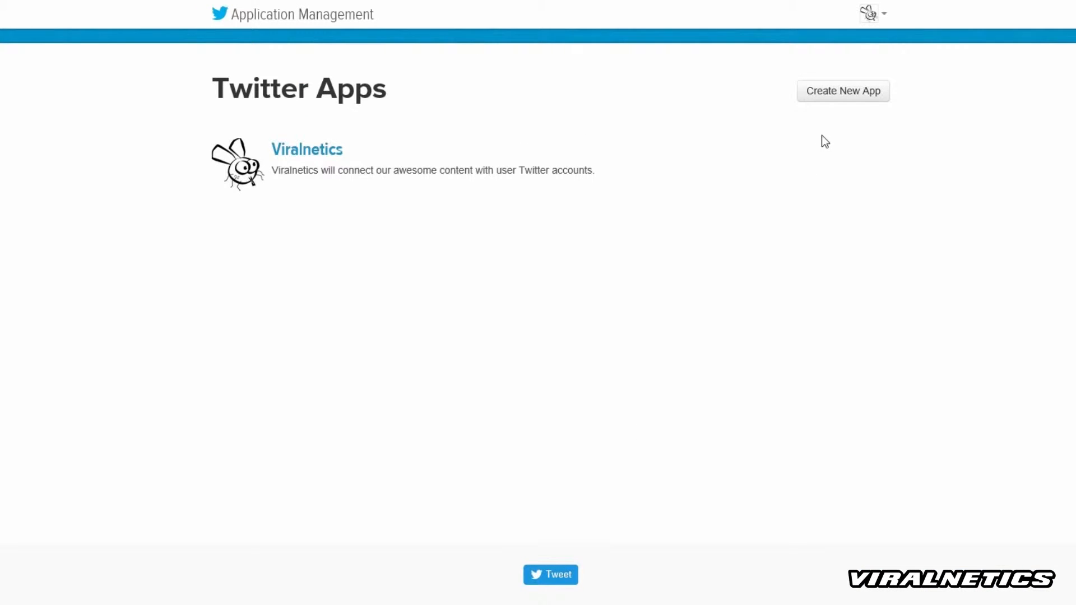
left_click(846, 101)
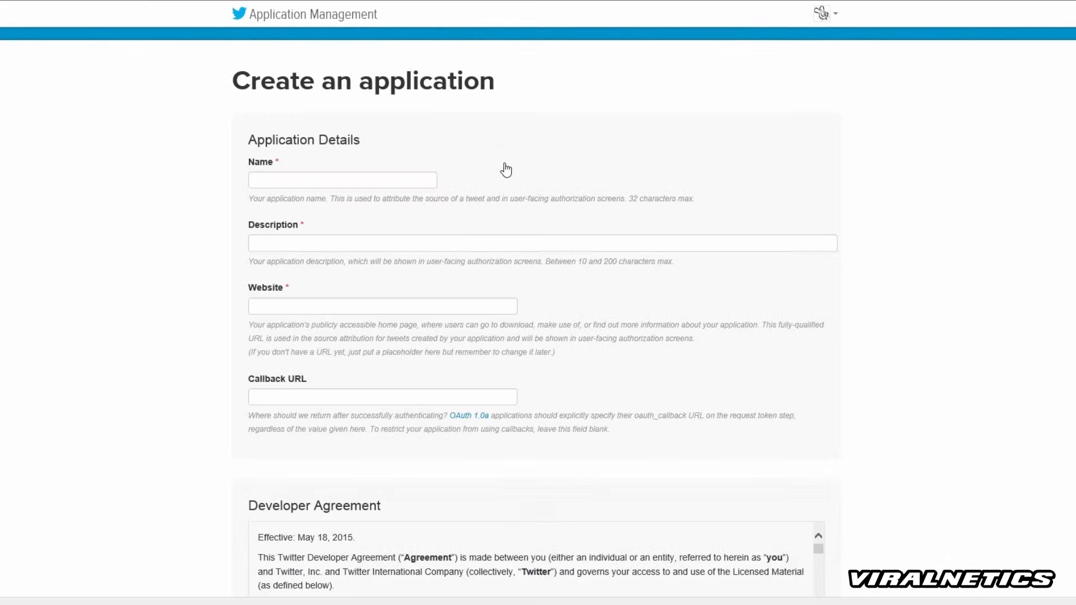
left_click(317, 198)
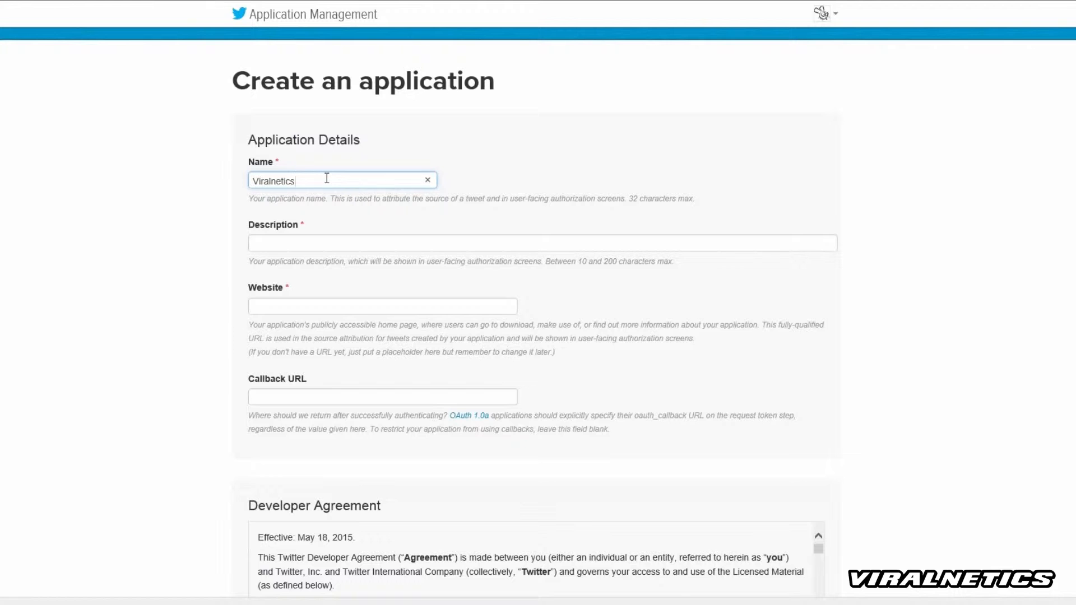
type("ViralneticsTest")
key("Tab")
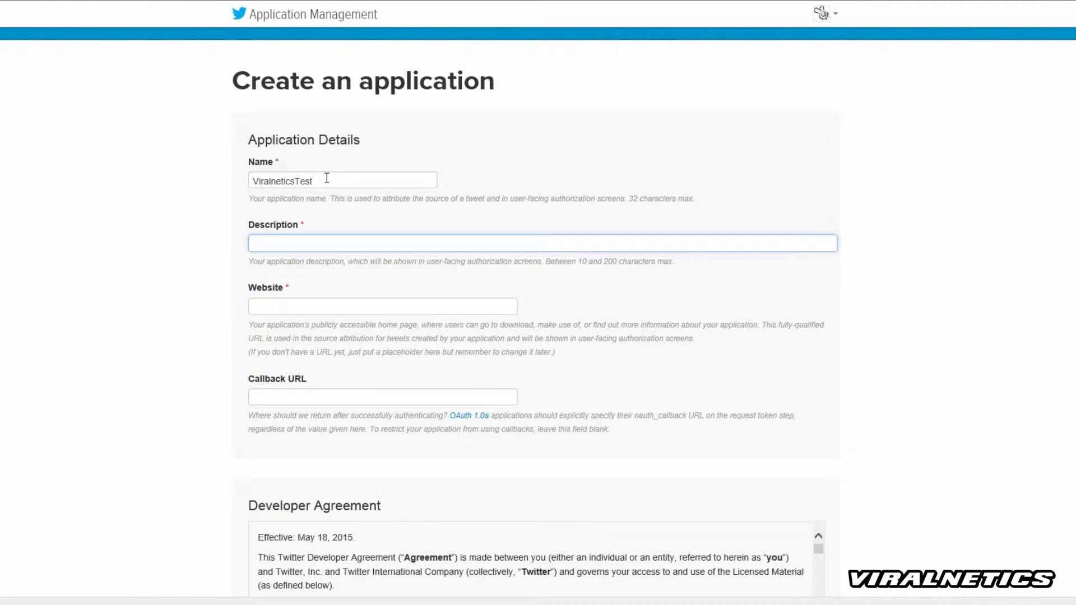
type("Test ap")
type("plic")
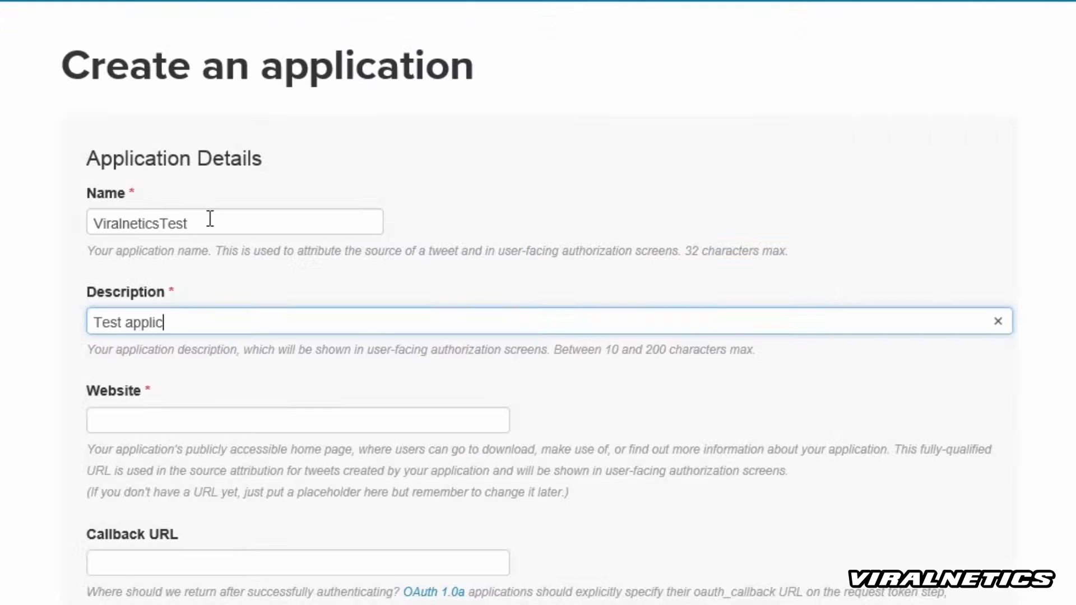
type("ation for demo video")
key("Tab")
type("http://www.vir")
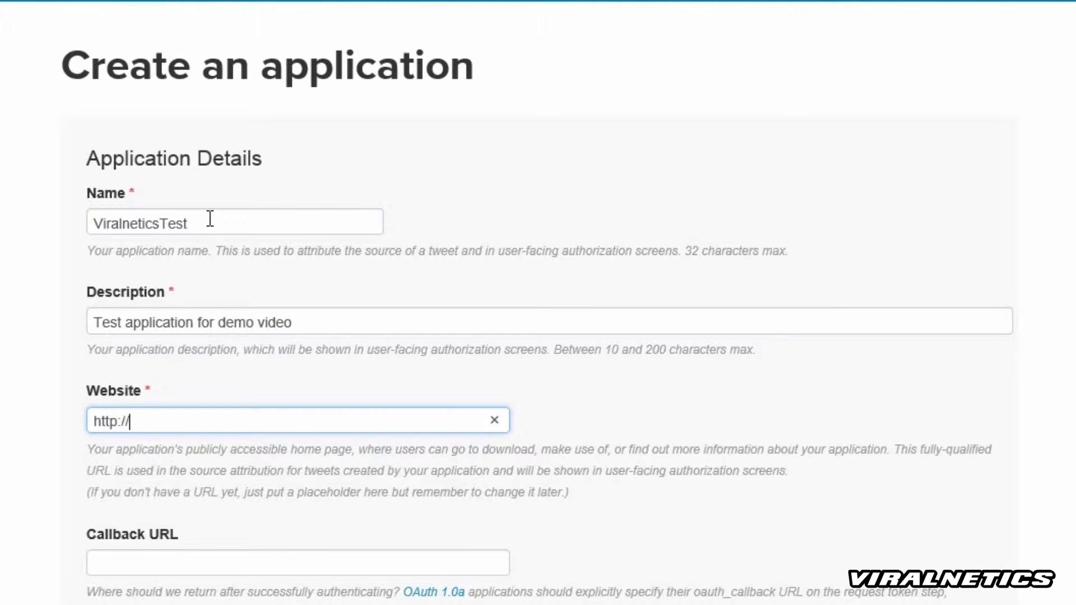
type("alnetics.com/")
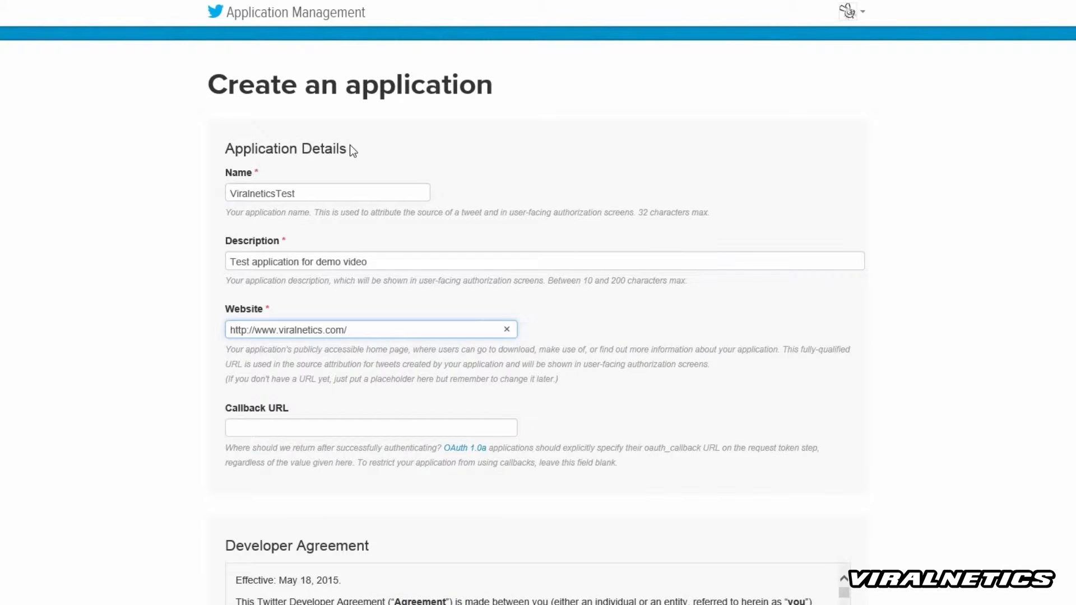
Accept the Developer Agreement and create the Twitter application.
scroll(941, 336, "down", 6)
left_click(230, 426)
left_click(308, 475)
left_click(308, 475)
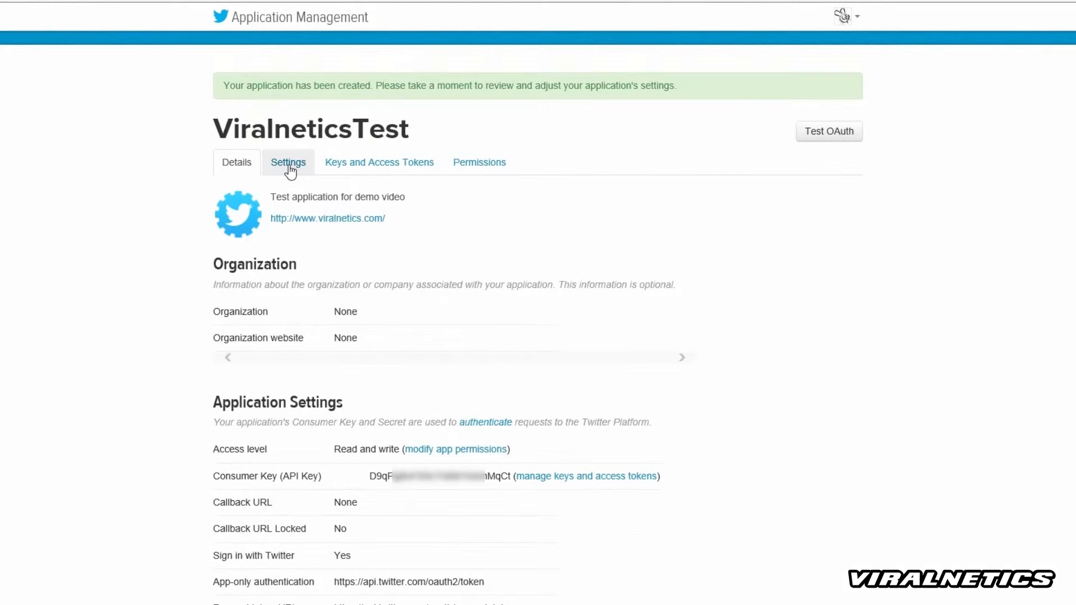
left_click(289, 164)
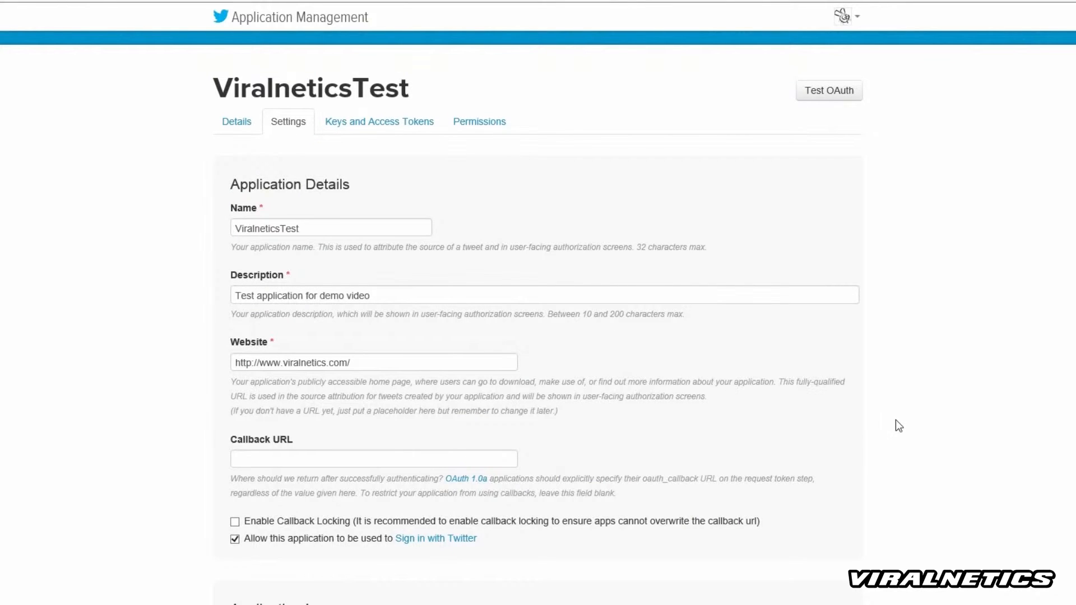
scroll(896, 425, "down", 7)
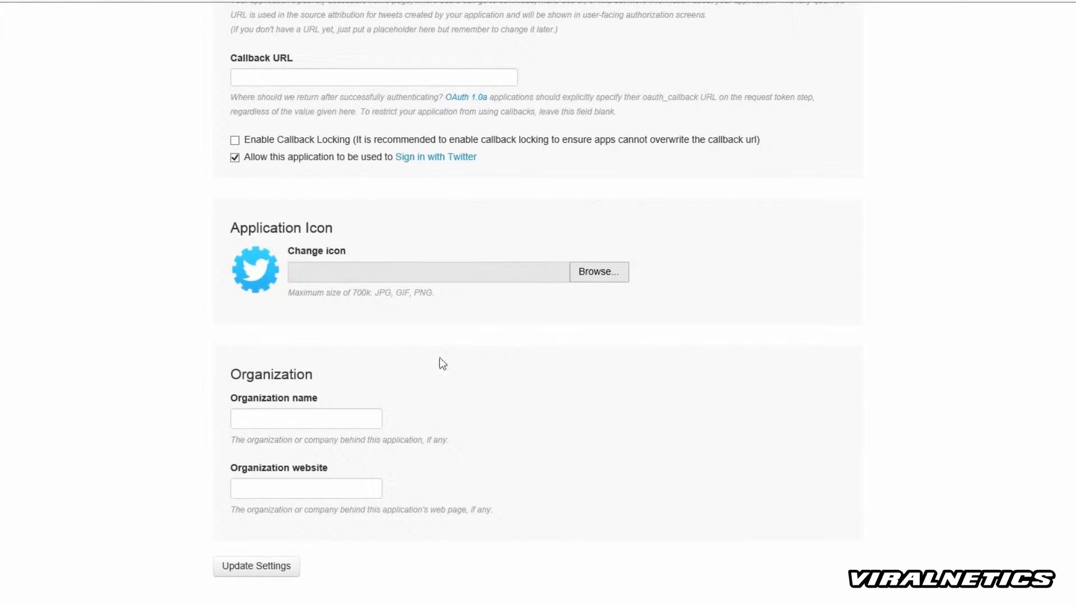
left_click(330, 414)
type("B")
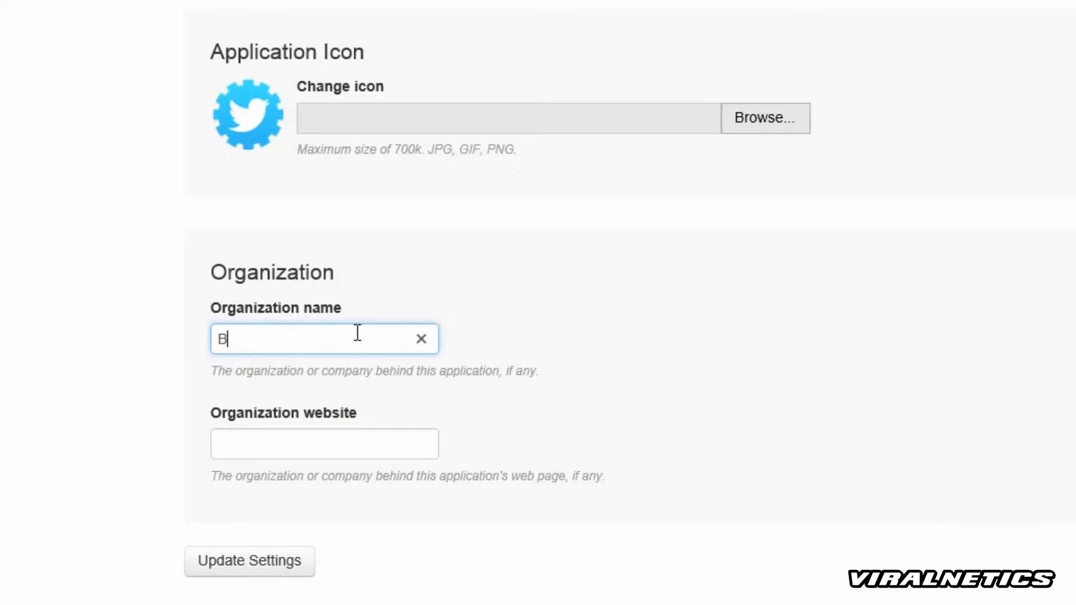
type("ELIEFMEDIA PTY LIMITED")
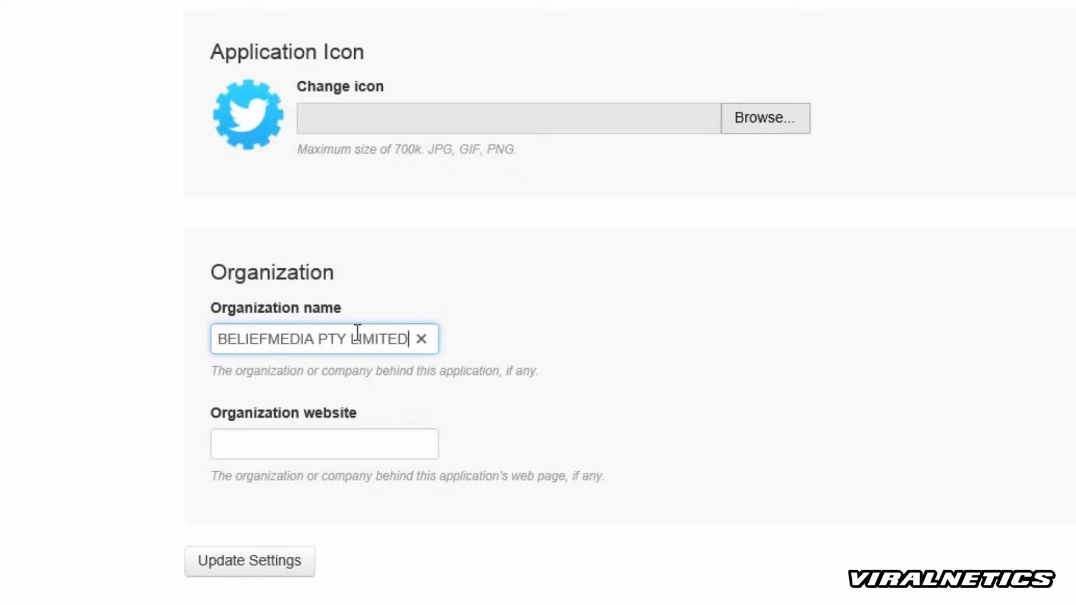
key("Tab")
type("http")
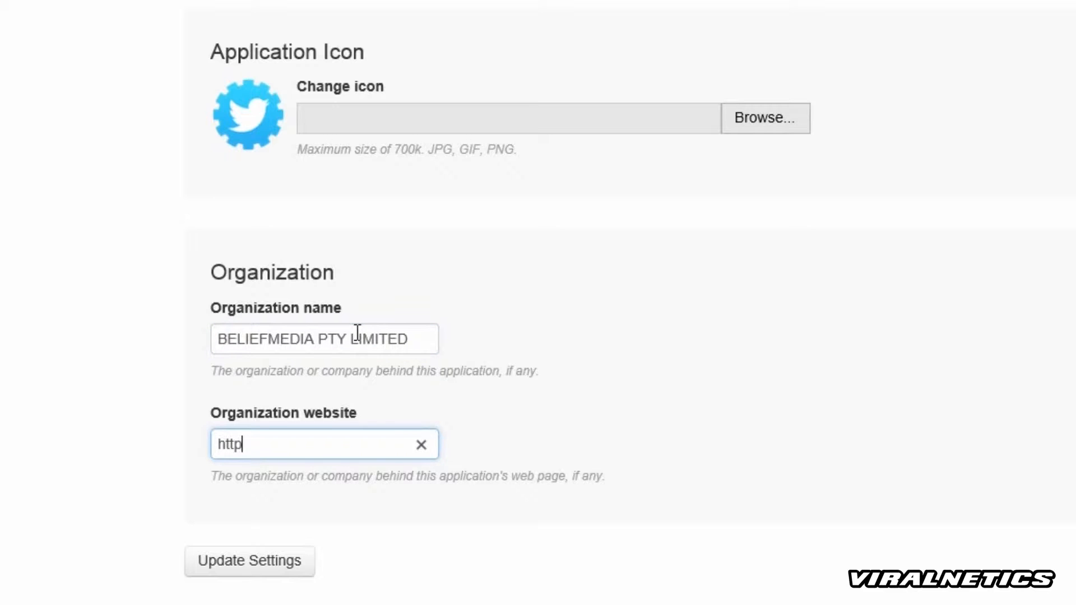
type("://www.belief")
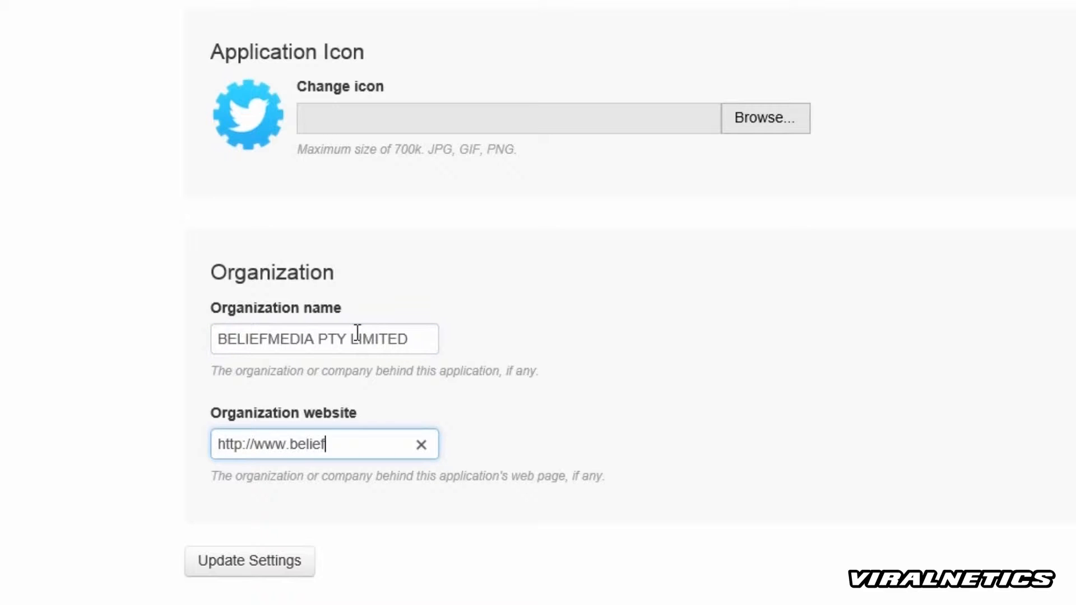
type("media.com/")
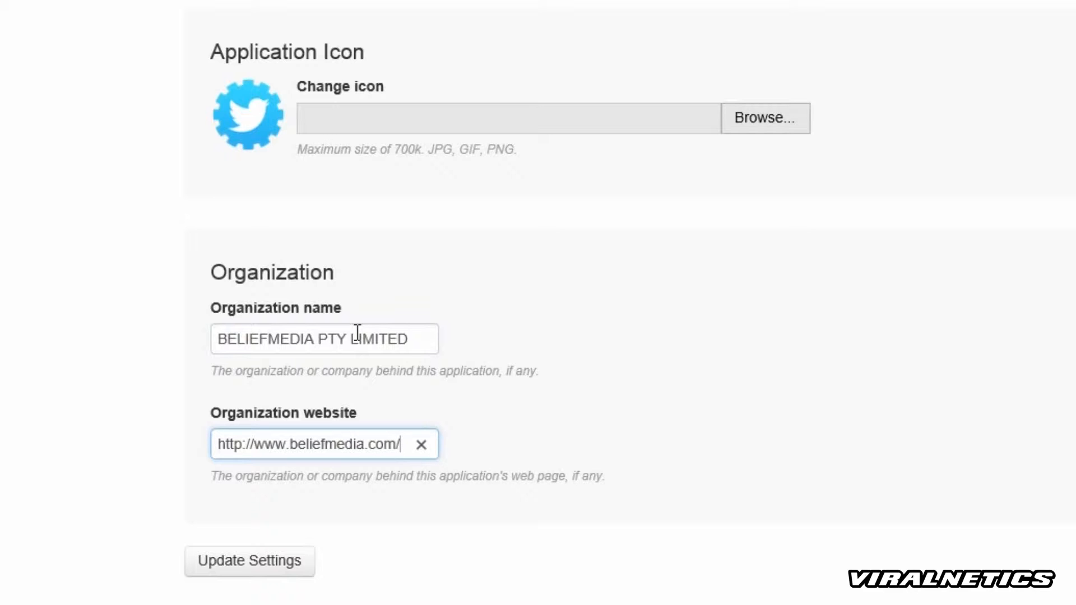
left_click(293, 562)
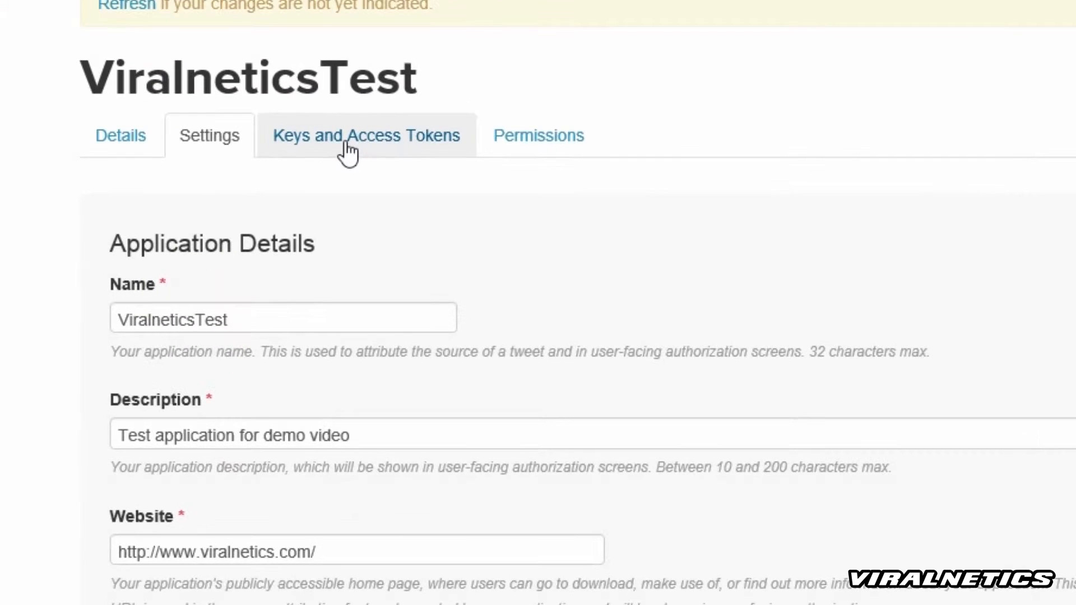
Open the ViralneticsTest app's keys and access tokens and generate an access token for the account.
left_click(346, 144)
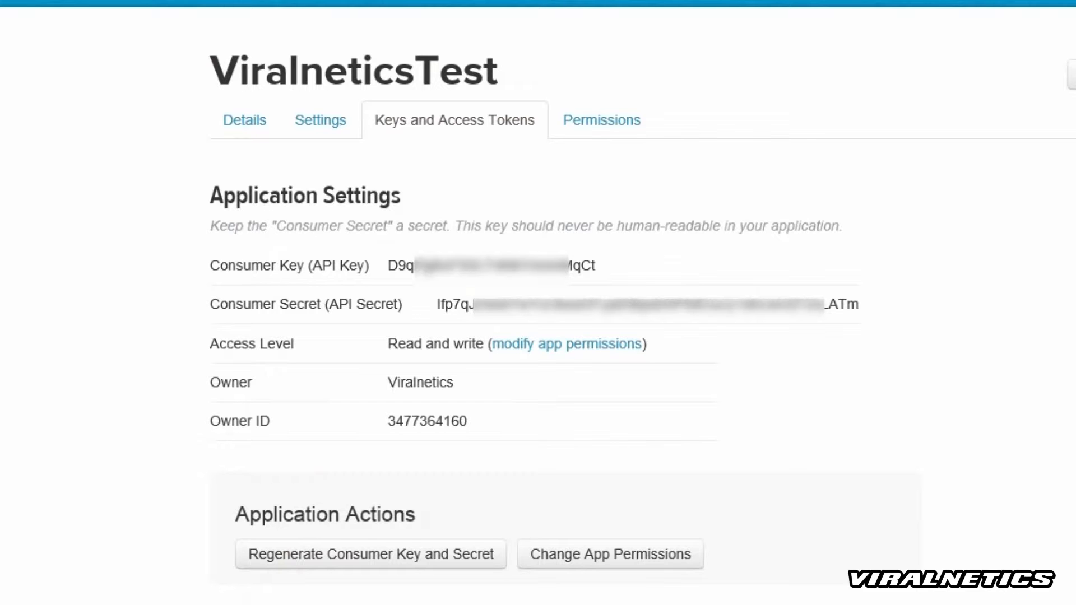
scroll(1018, 301, "down", 2)
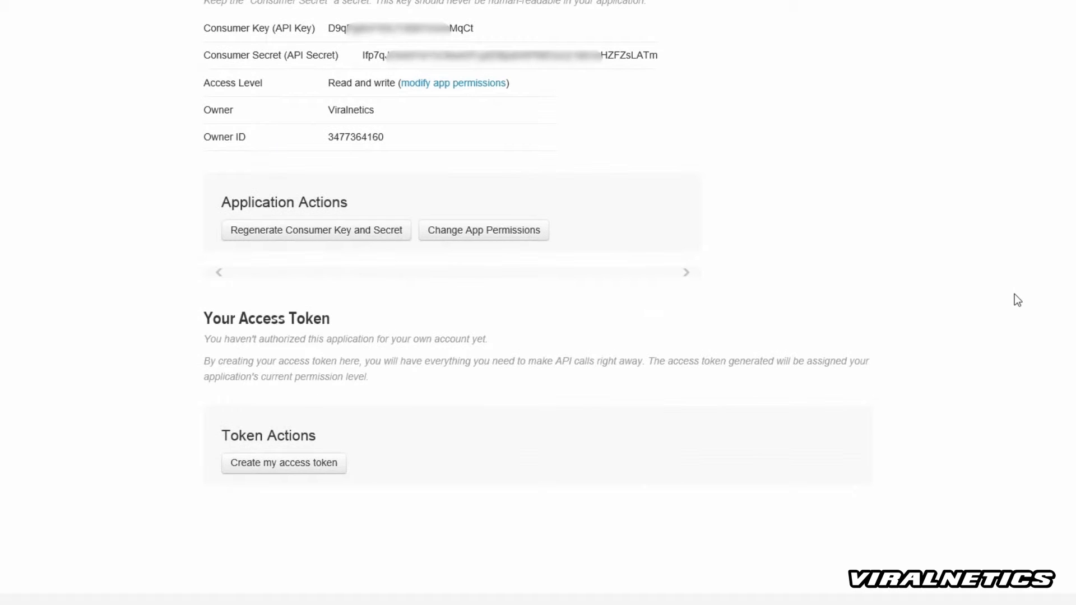
left_click(291, 468)
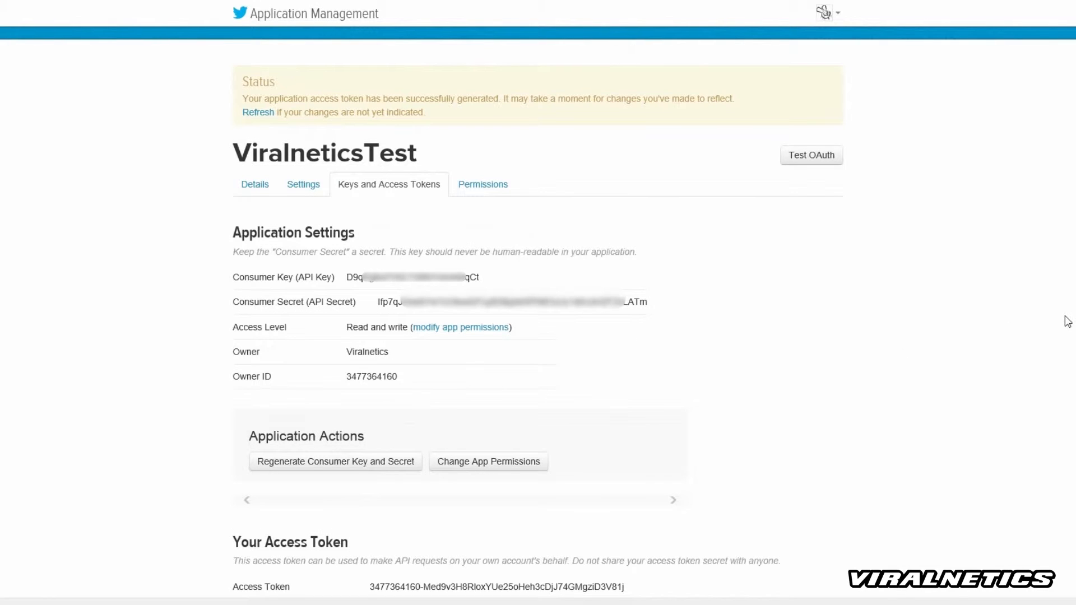
Highlight the generated access token and access token secret.
scroll(1067, 321, "down", 5)
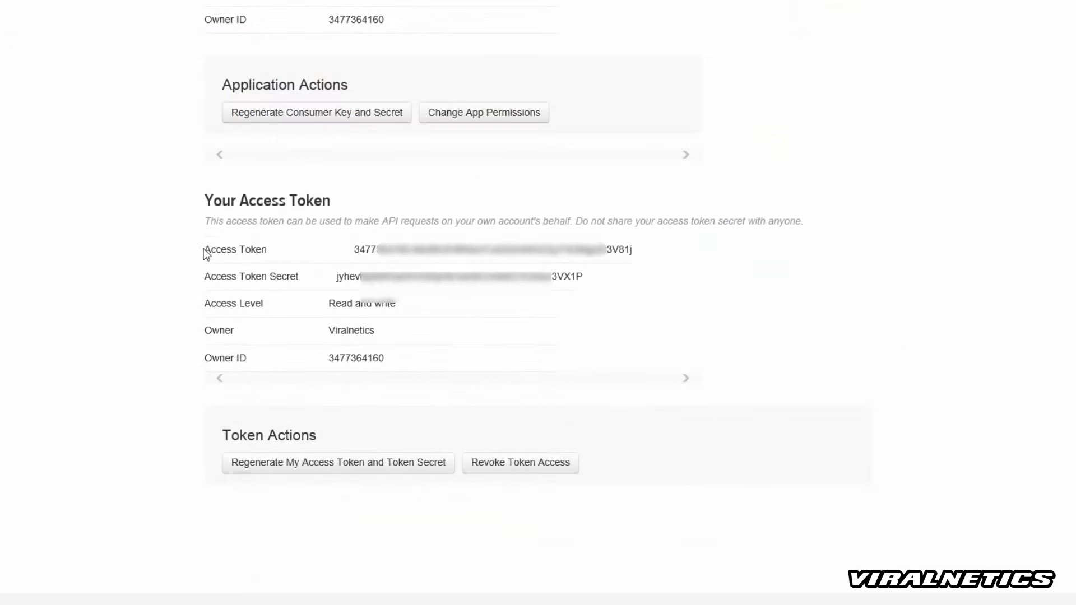
left_click_drag(204, 250, 491, 268)
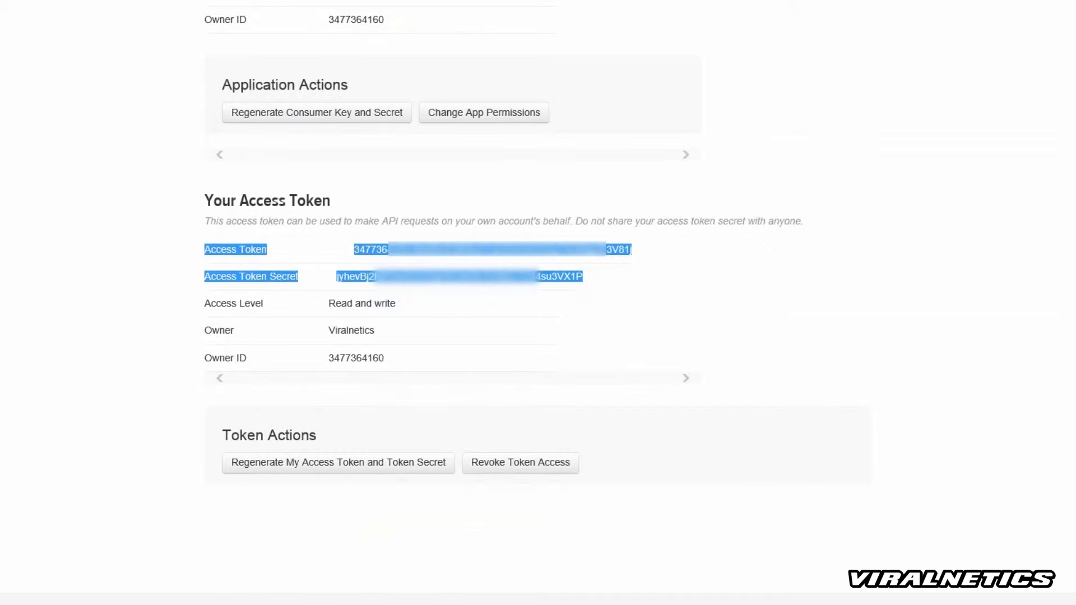
left_click_drag(152, 220, 753, 259)
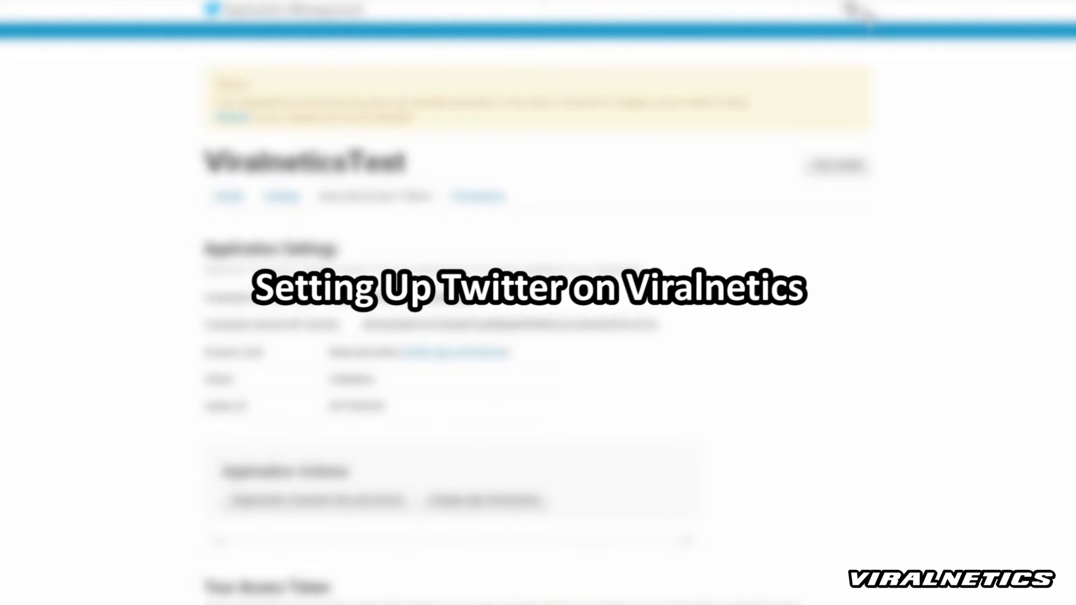
Sign out of the Twitter account and confirm the logout.
left_click(850, 9)
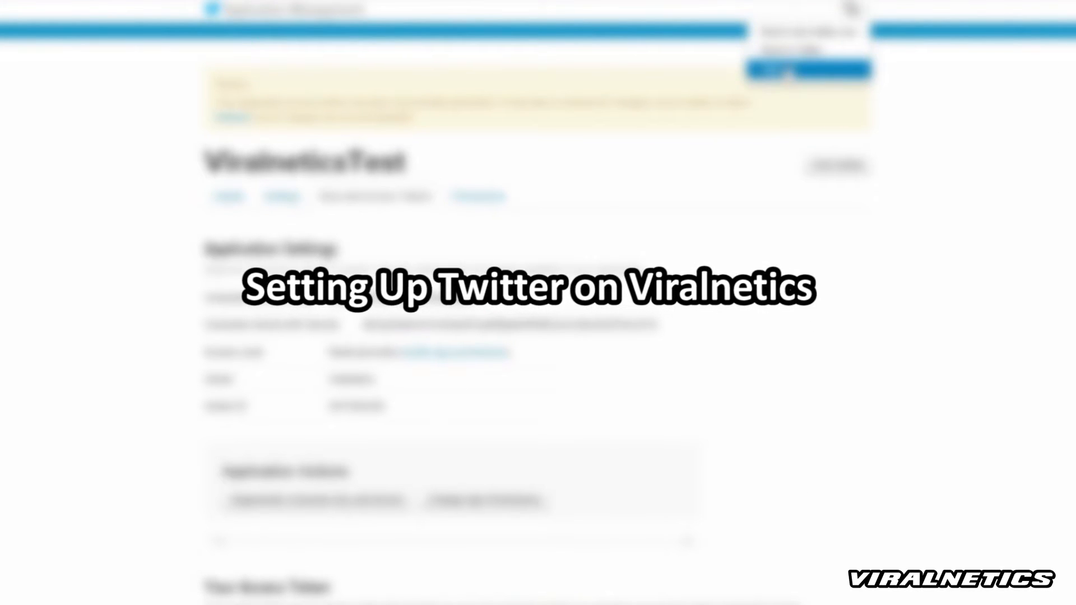
left_click(786, 72)
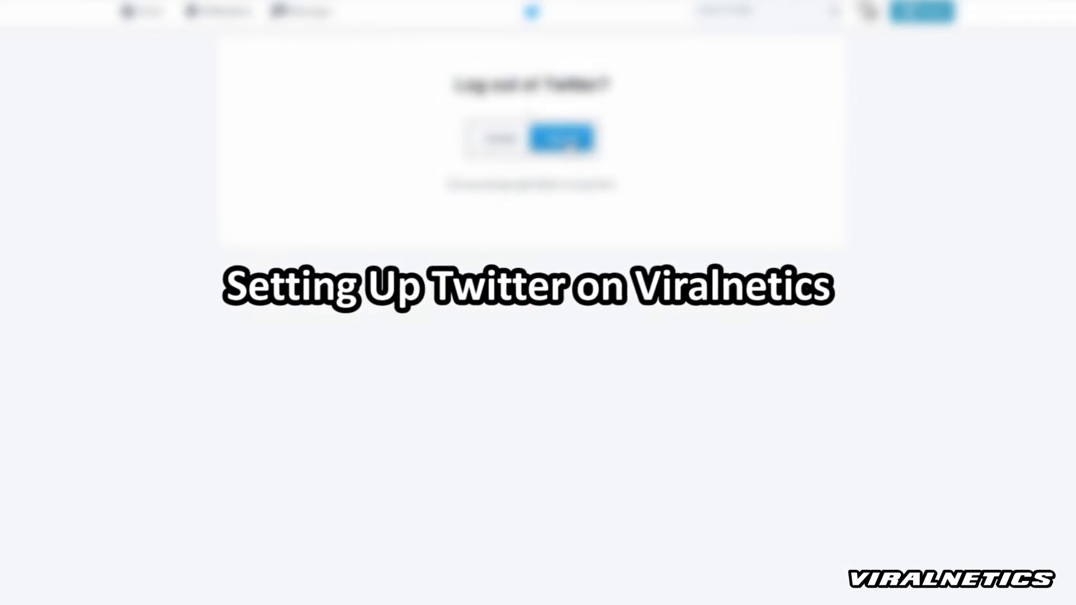
left_click(561, 138)
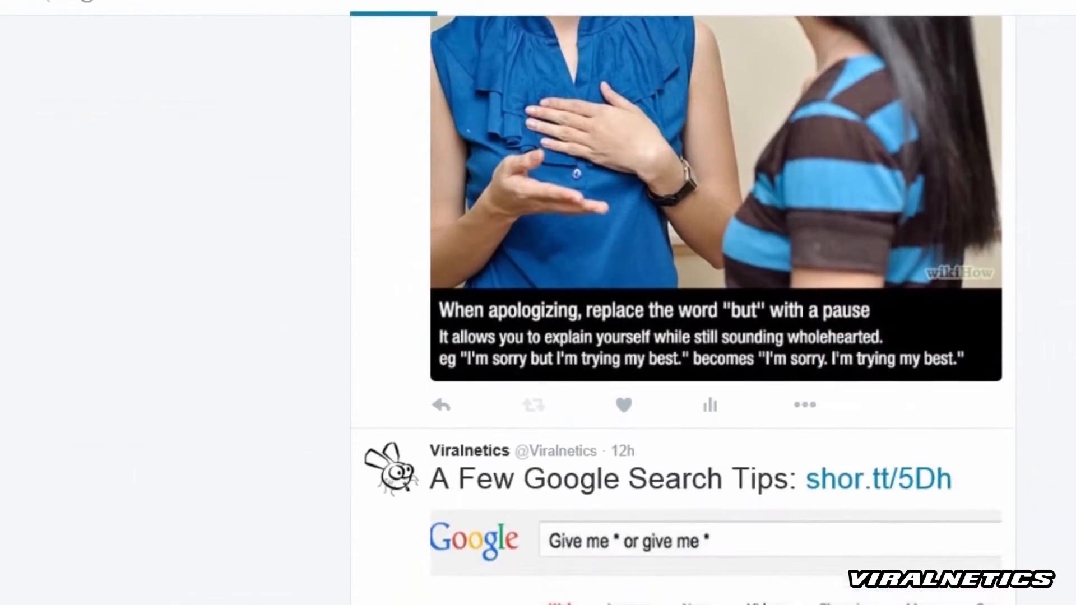
scroll(678, 308, "down", 12)
scroll(677, 308, "down", 15)
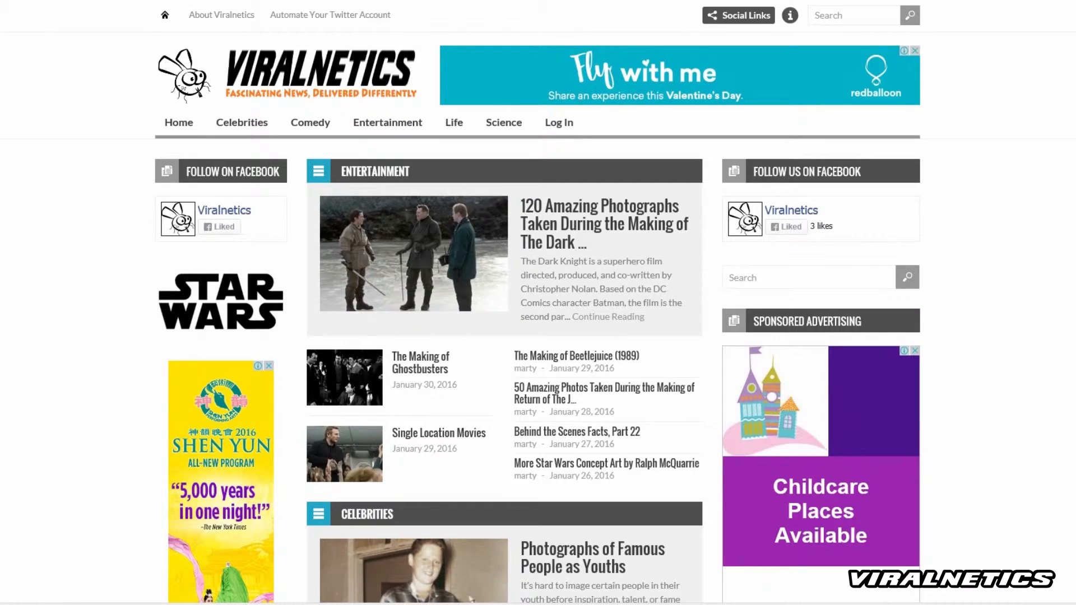
Sign in to the Viralnetics website through Facebook and open the Twitter scheduling section of the personal control panel.
scroll(912, 151, "down", 10)
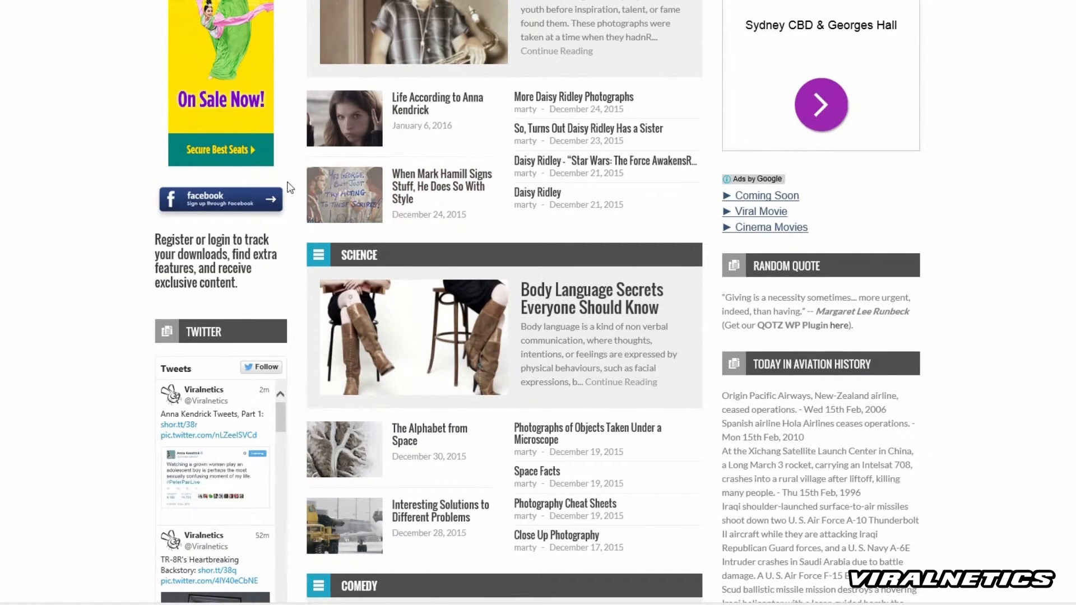
left_click(207, 199)
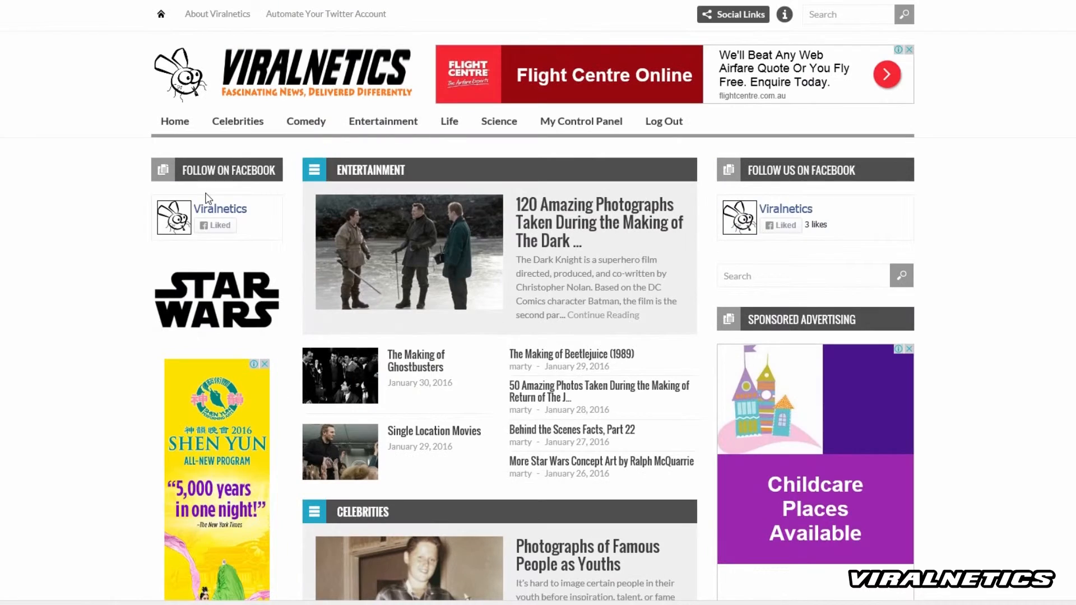
left_click(598, 128)
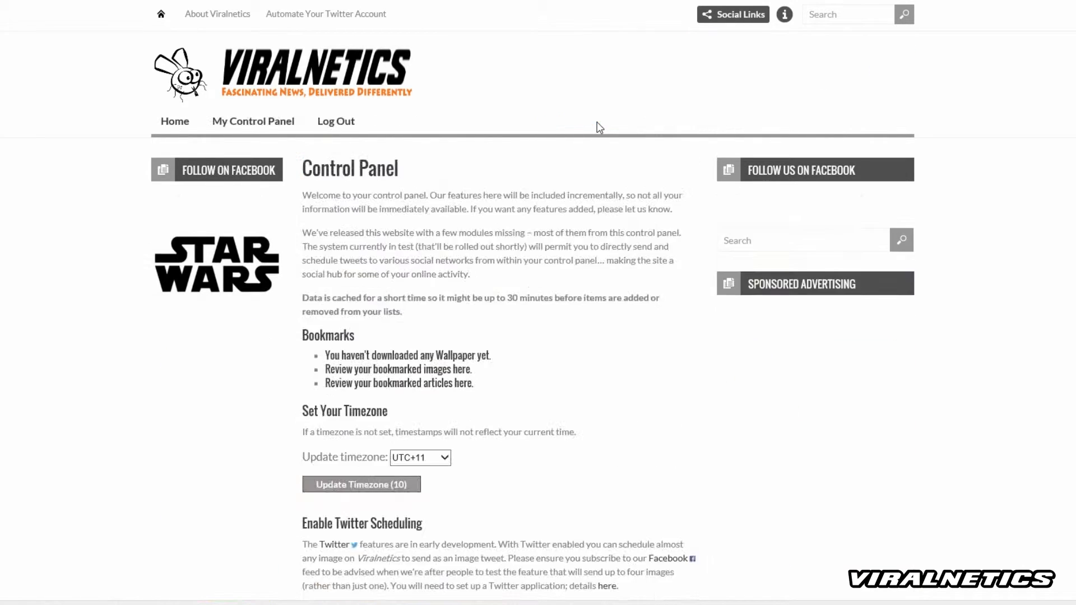
scroll(538, 302, "down", 5)
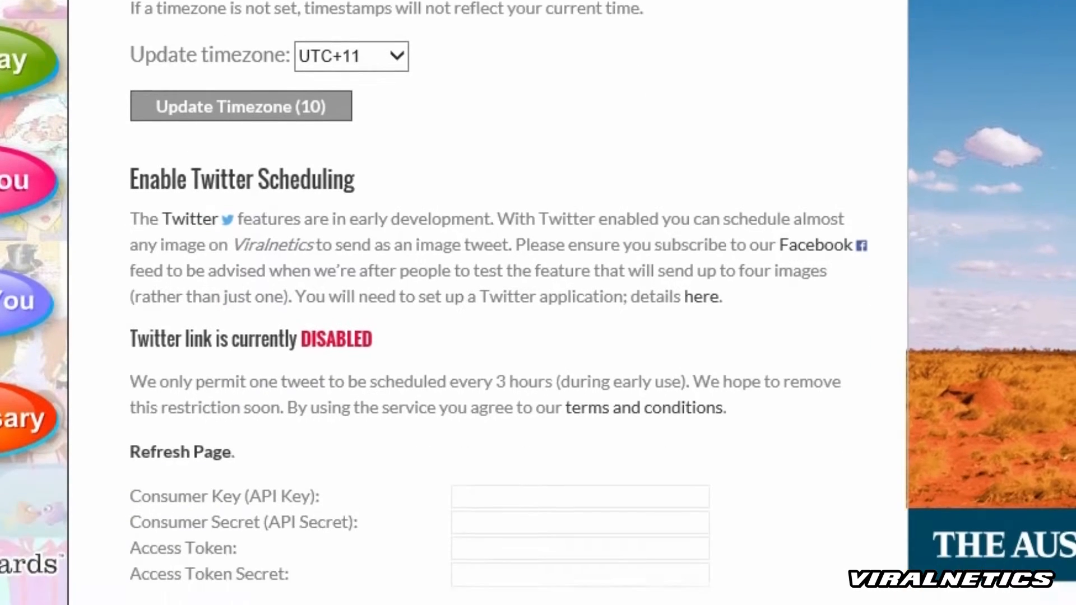
Paste the consumer key, consumer secret, access token and access token secret into the Twitter scheduling form.
scroll(538, 302, "down", 1)
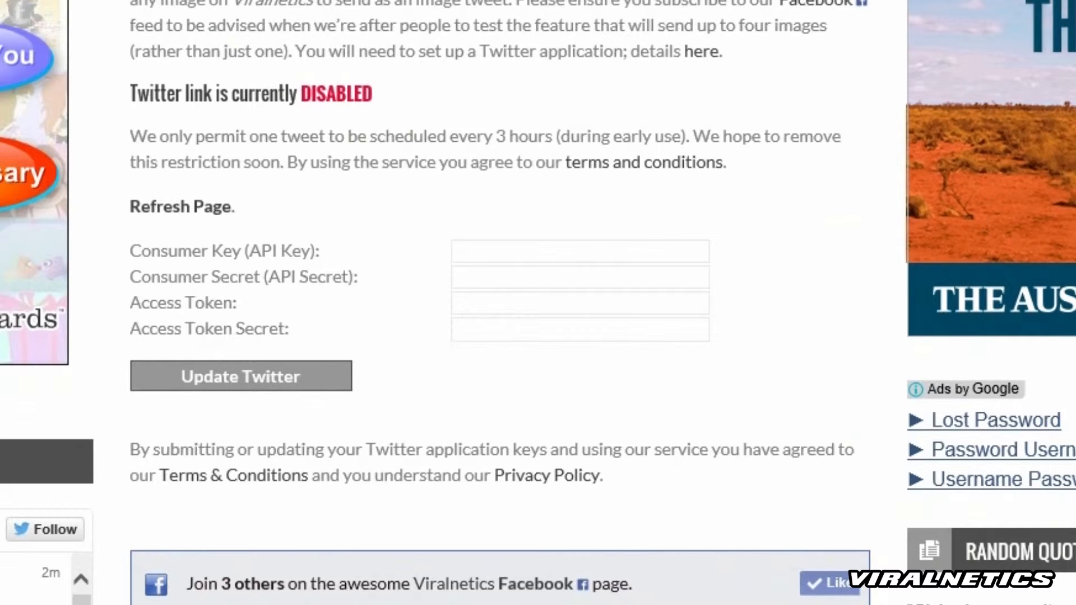
key("ctrl+v")
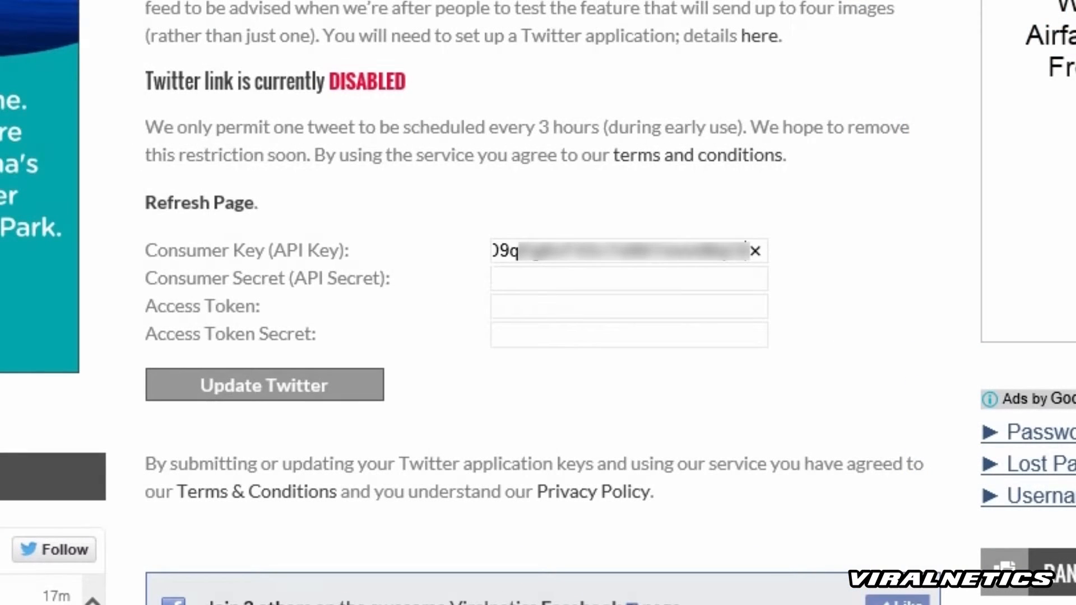
left_click(652, 416)
left_click(524, 278)
key("ctrl+v")
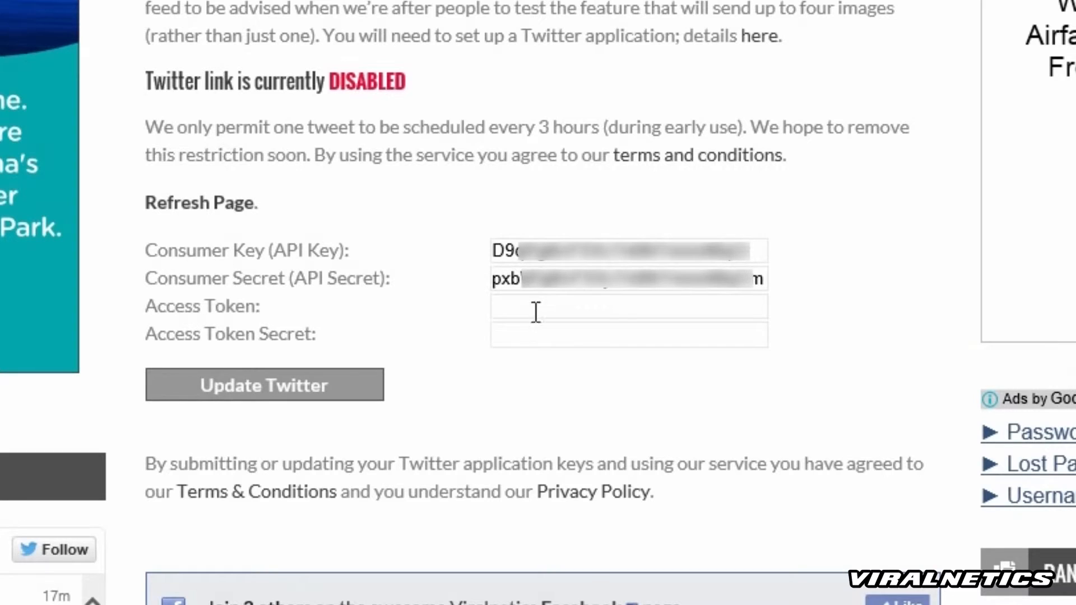
key("ctrl+v")
left_click(566, 333)
key("ctrl+v")
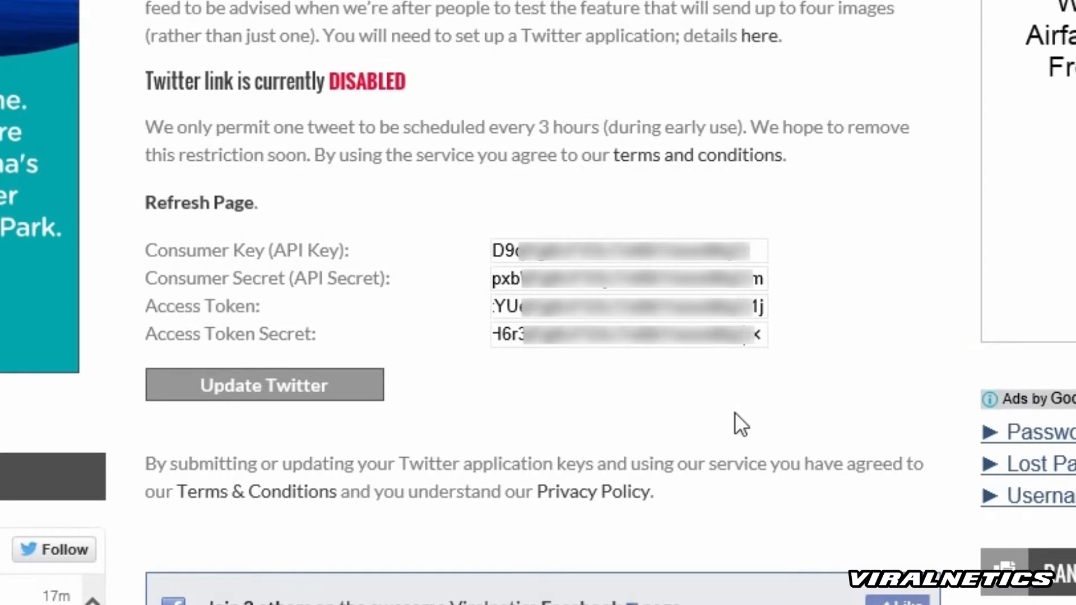
Submit the Twitter application keys and check the Twitter link status in the control panel.
left_click(301, 393)
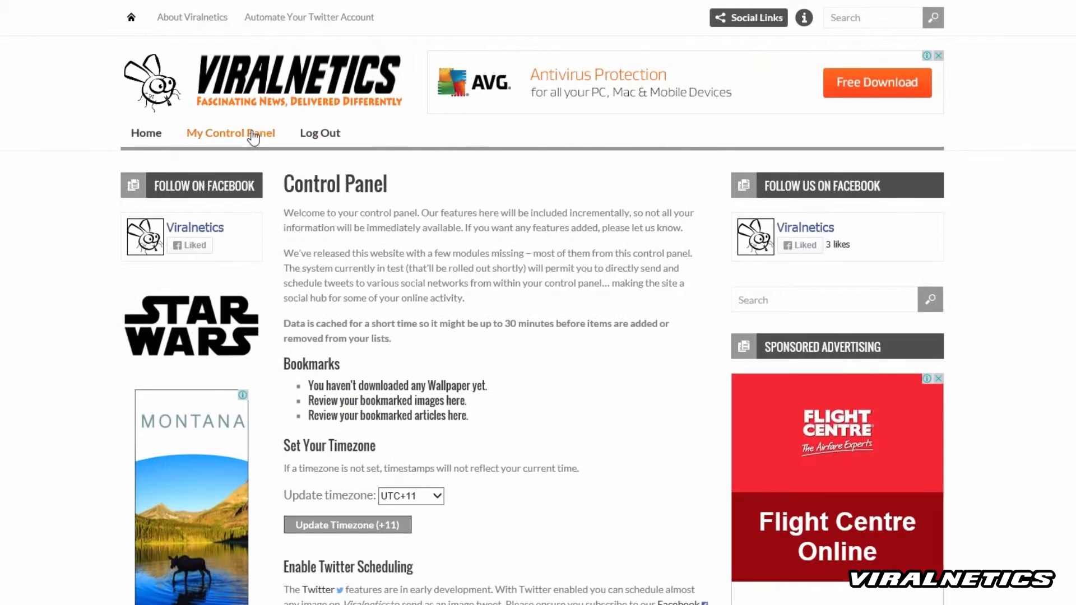
scroll(1026, 194, "down", 9)
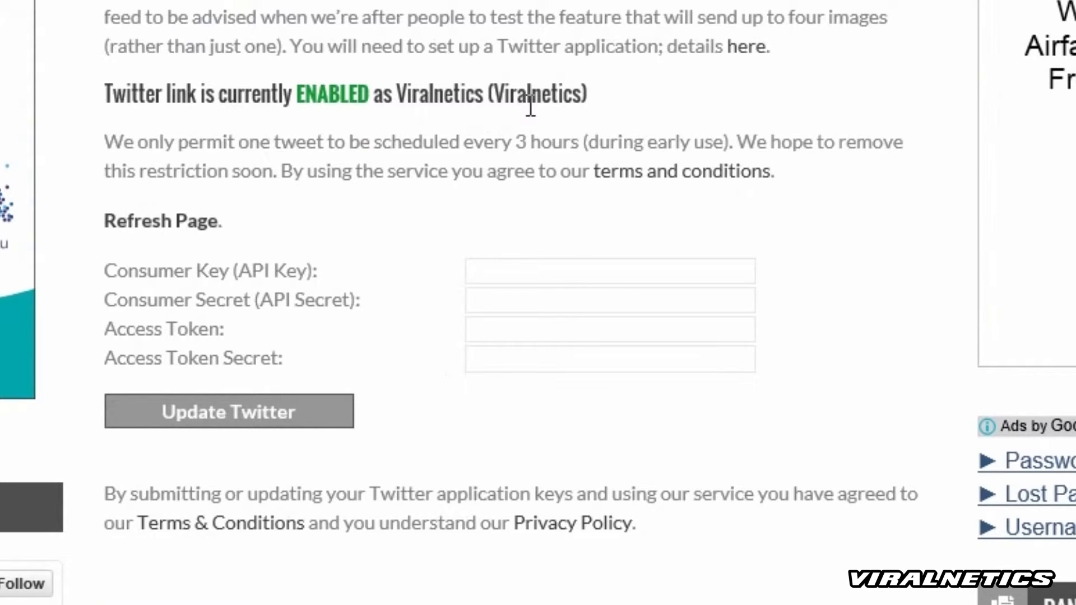
left_click(242, 418)
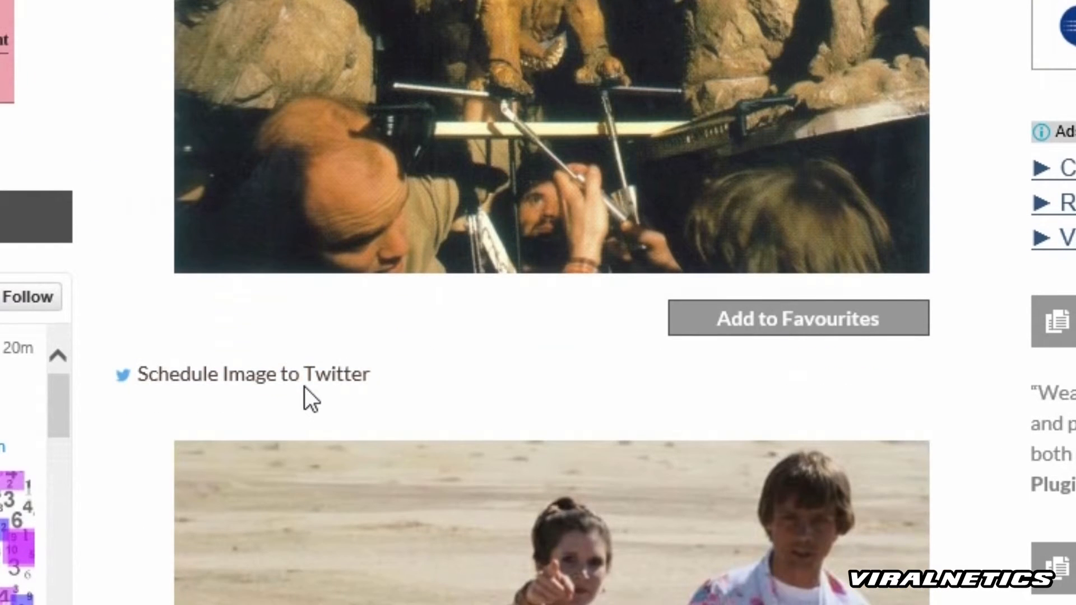
left_click(306, 380)
left_click_drag(914, 432, 59, 431)
type("You can alter the t")
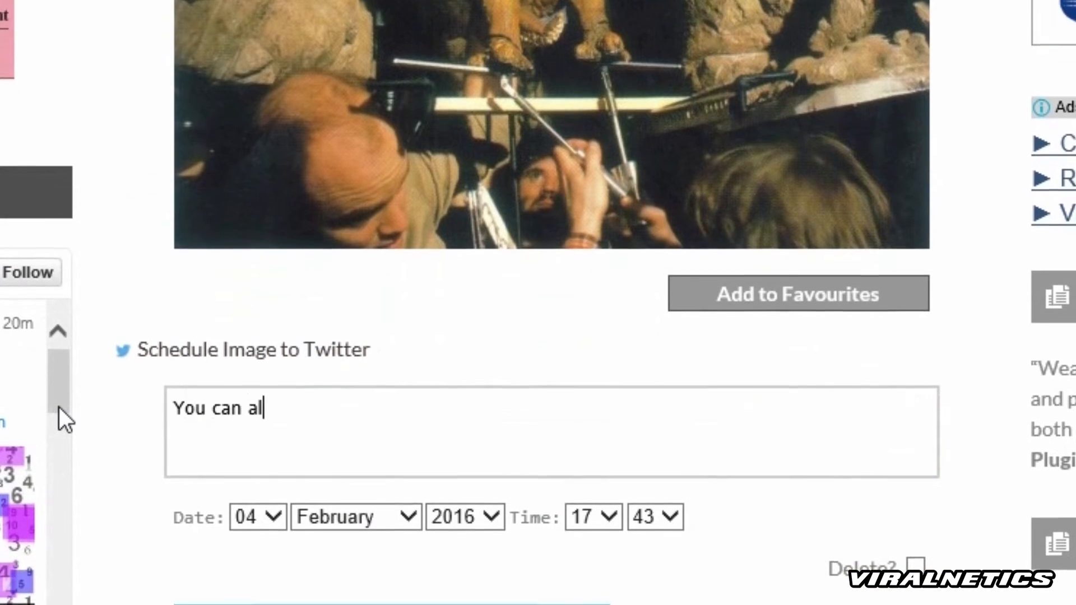
type("ext tweet to what")
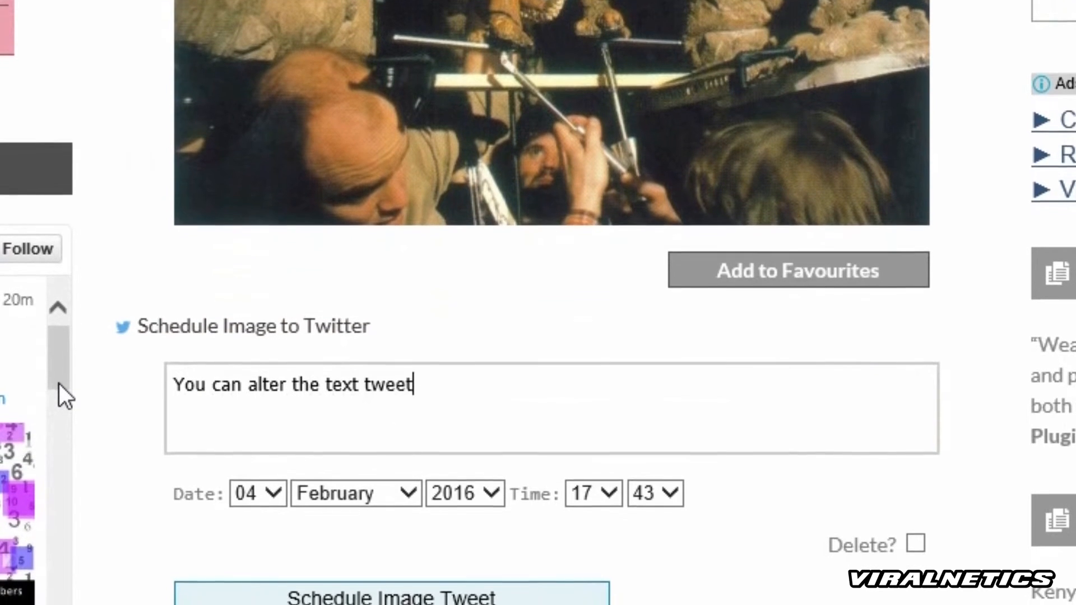
type("ever you want.... ")
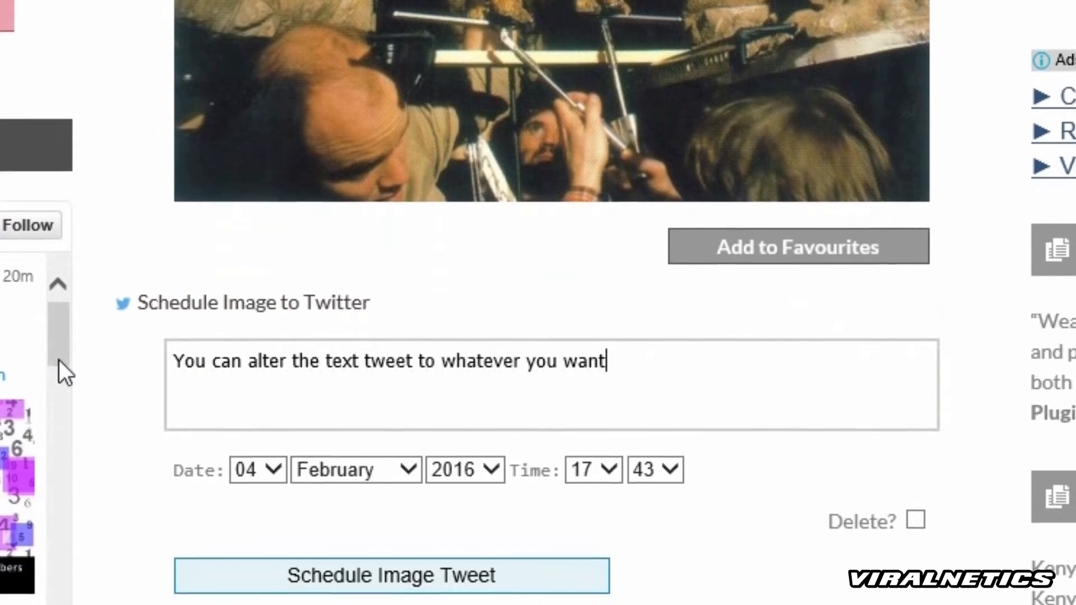
type("(we'll add @V")
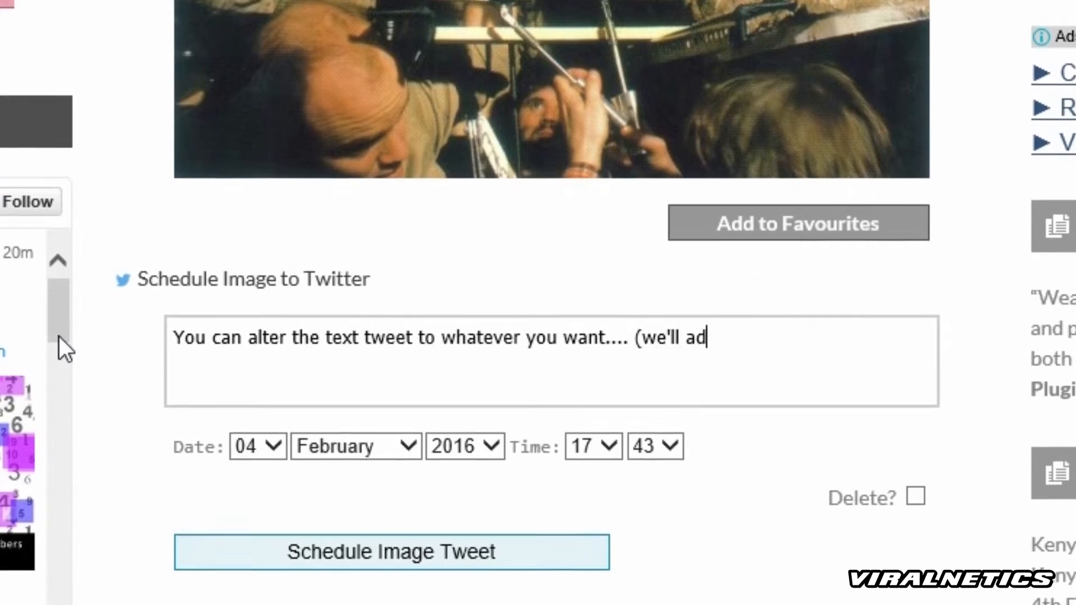
type("iralnetics).")
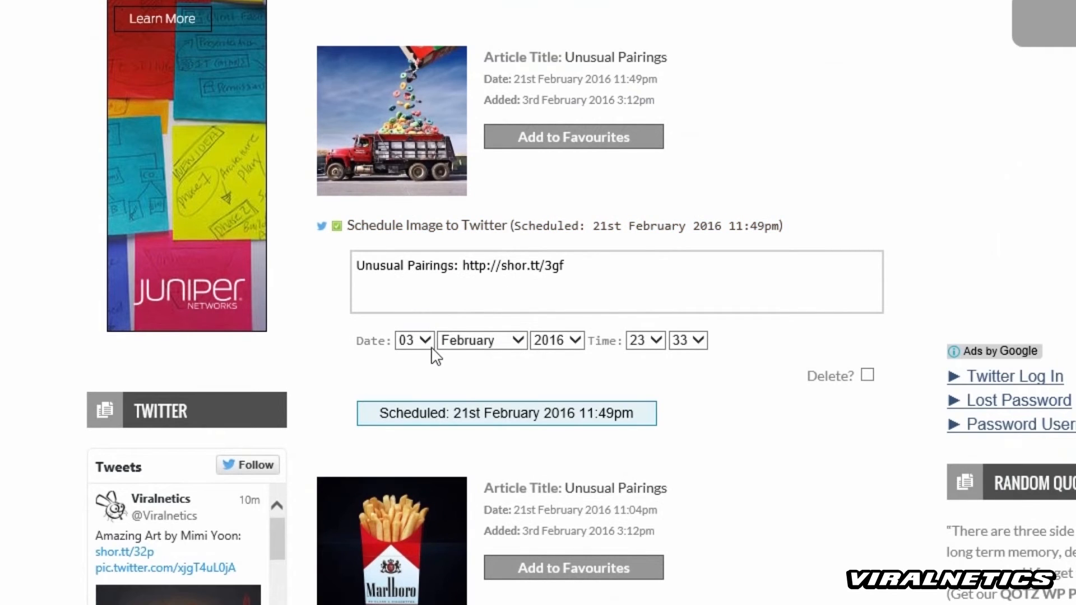
In the Twitter image schedule, open the scheduled tweet for the Amazing Photos in History image and resubmit it.
left_click(456, 340)
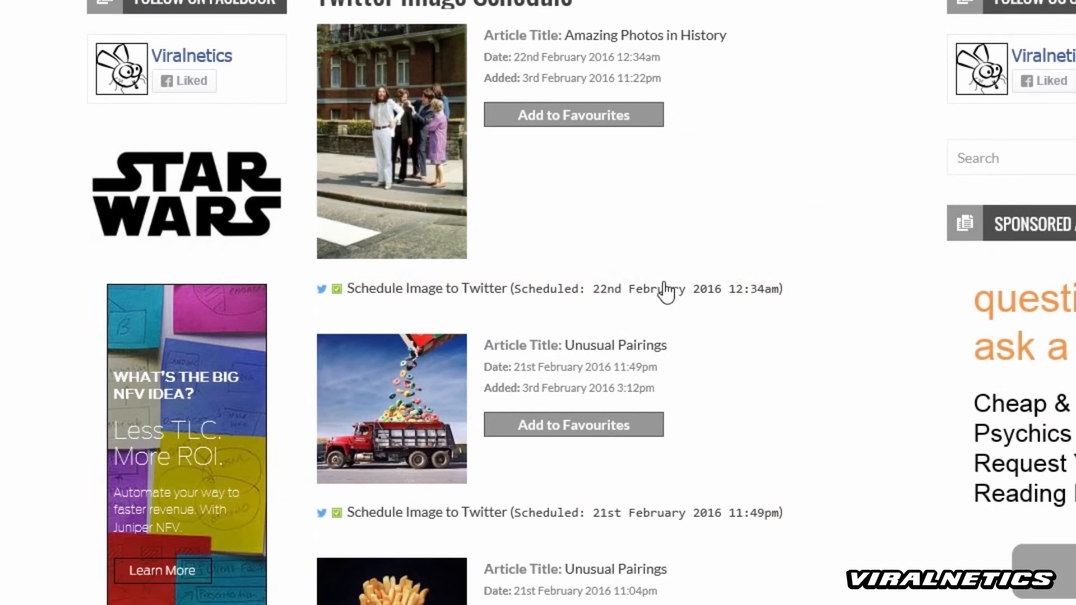
left_click(664, 287)
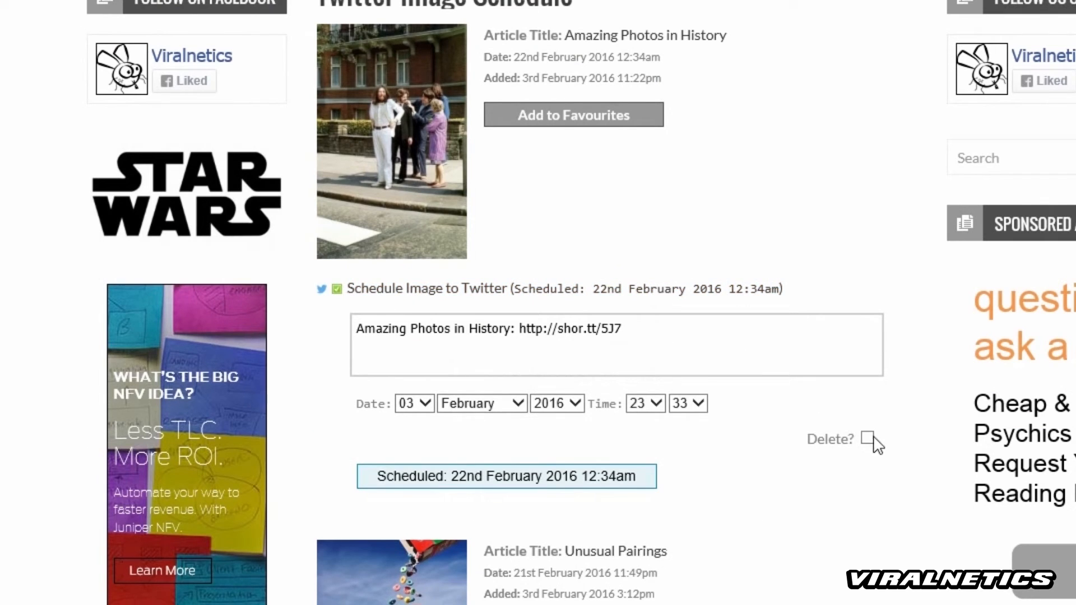
left_click(475, 468)
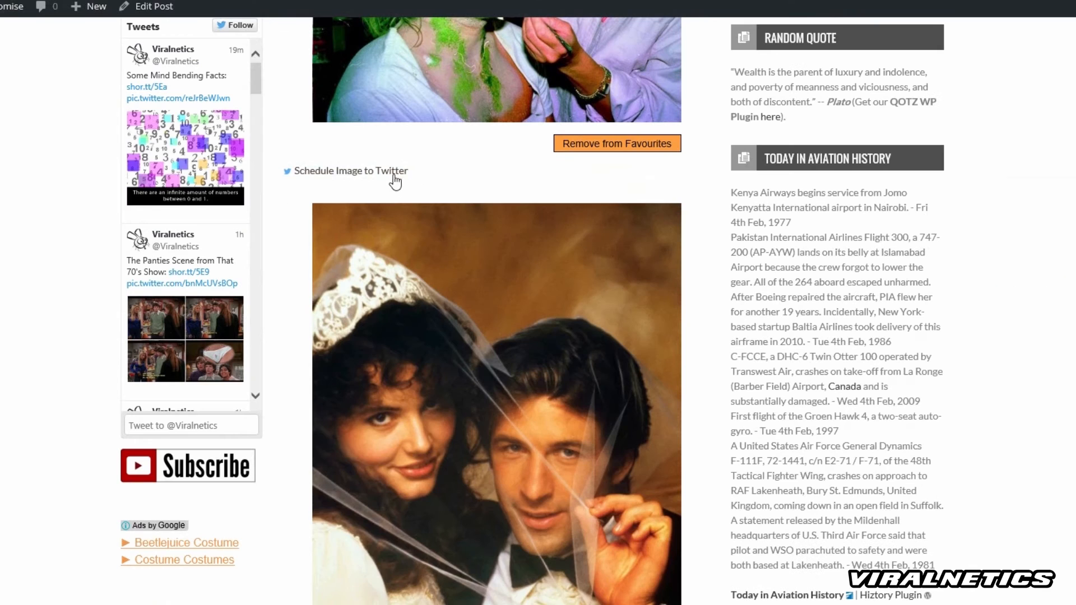
Open Twitter scheduling for the Beetlejuice image above the wedding photo, edit the tweet text and schedule the image tweet.
left_click(390, 175)
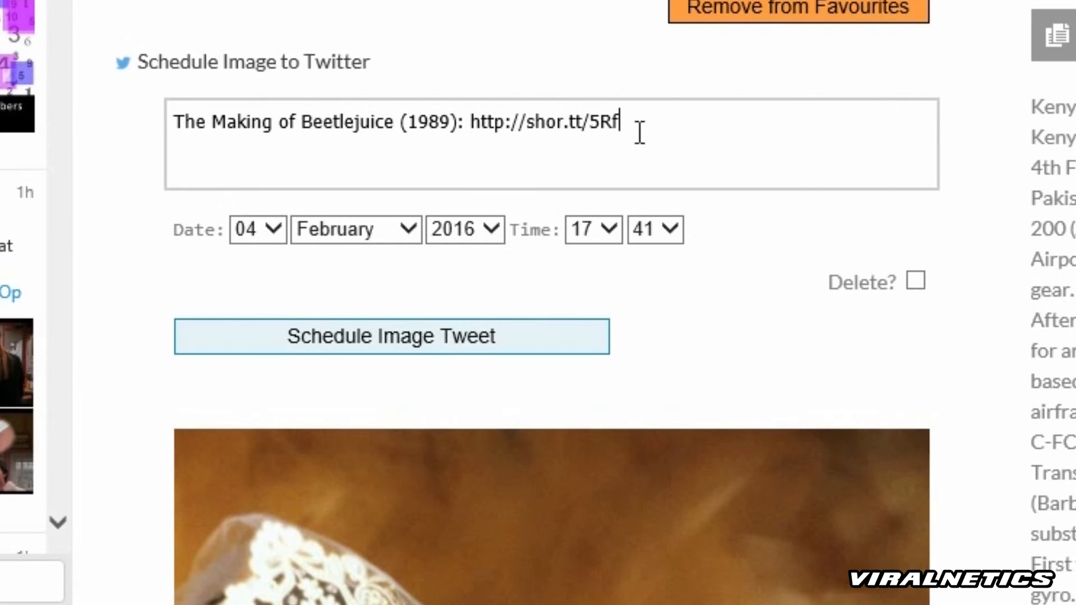
left_click_drag(640, 132, 435, 134)
type(".")
left_click(415, 339)
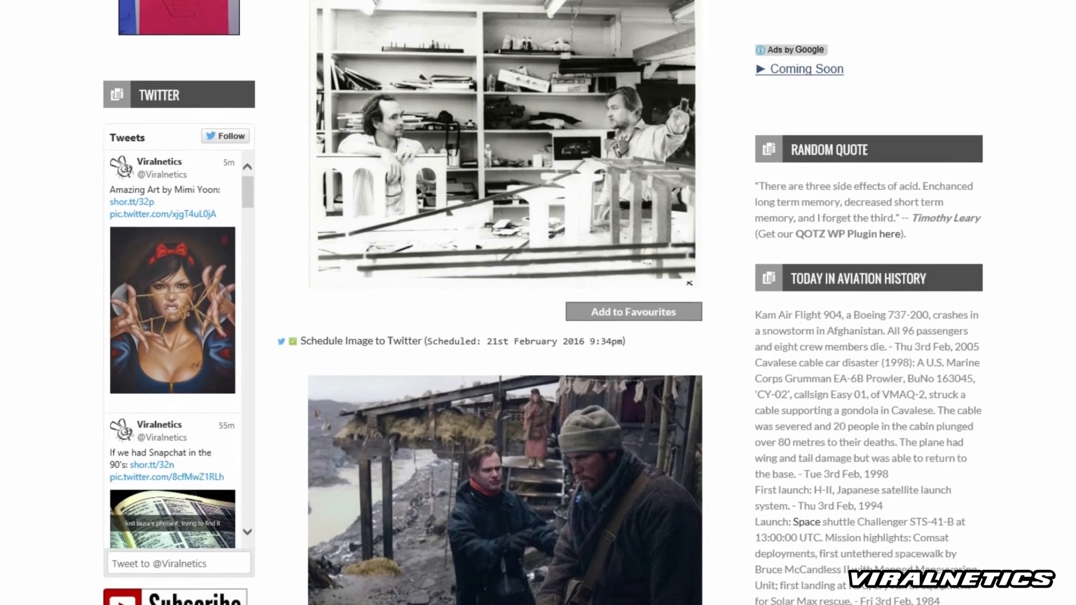
Schedule another image from The Making of Beetlejuice (1989) as a tweet for 04 February 2016 at 17:41.
scroll(504, 312, "down", 1)
left_click(787, 266)
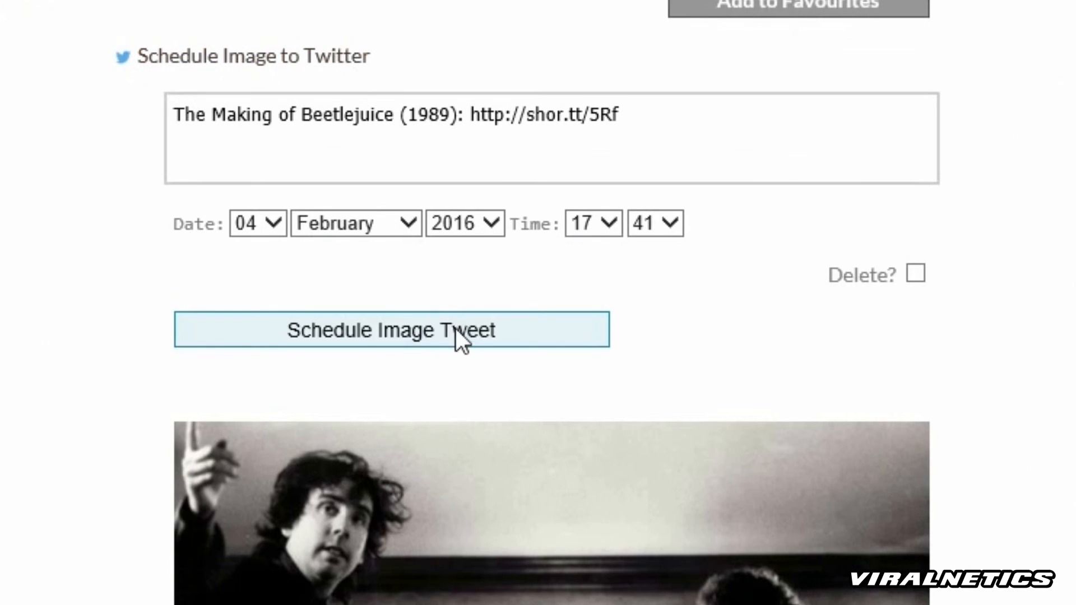
left_click(457, 332)
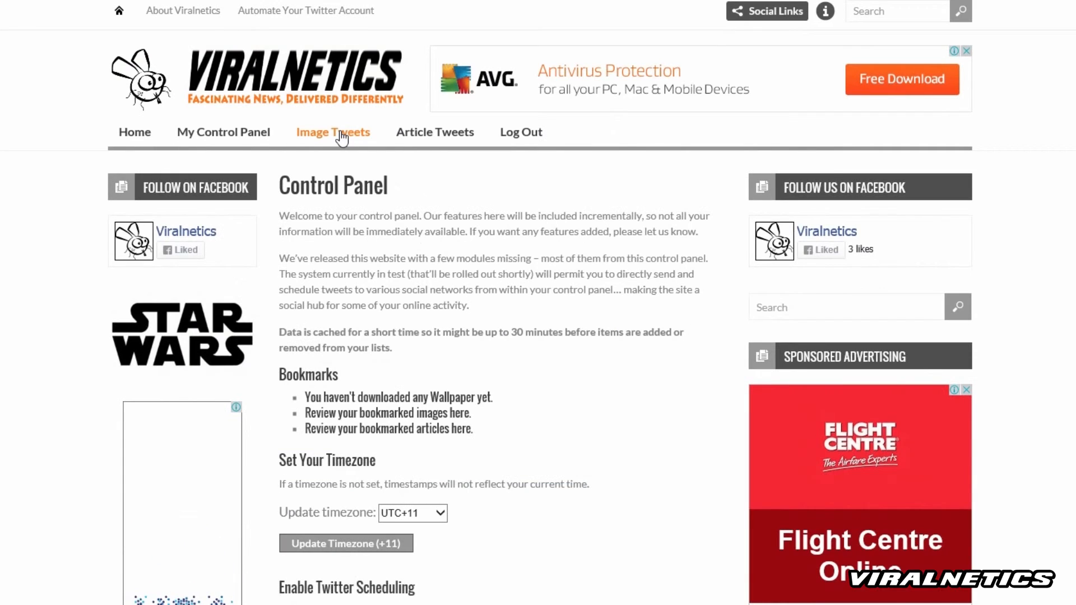
Open the list of scheduled image tweets and review its entries.
left_click(338, 133)
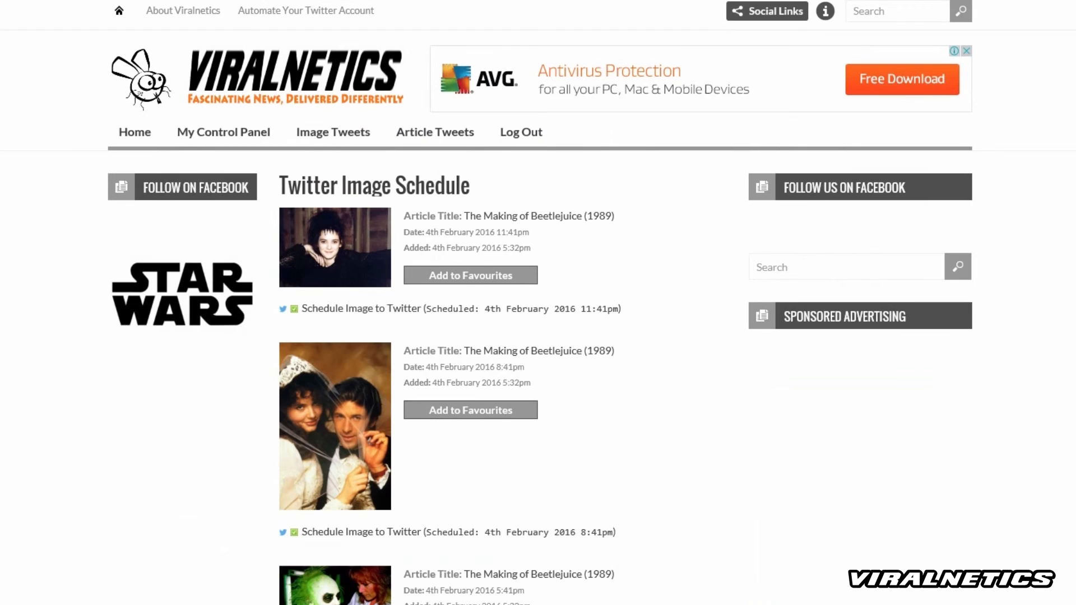
scroll(540, 303, "down", 1)
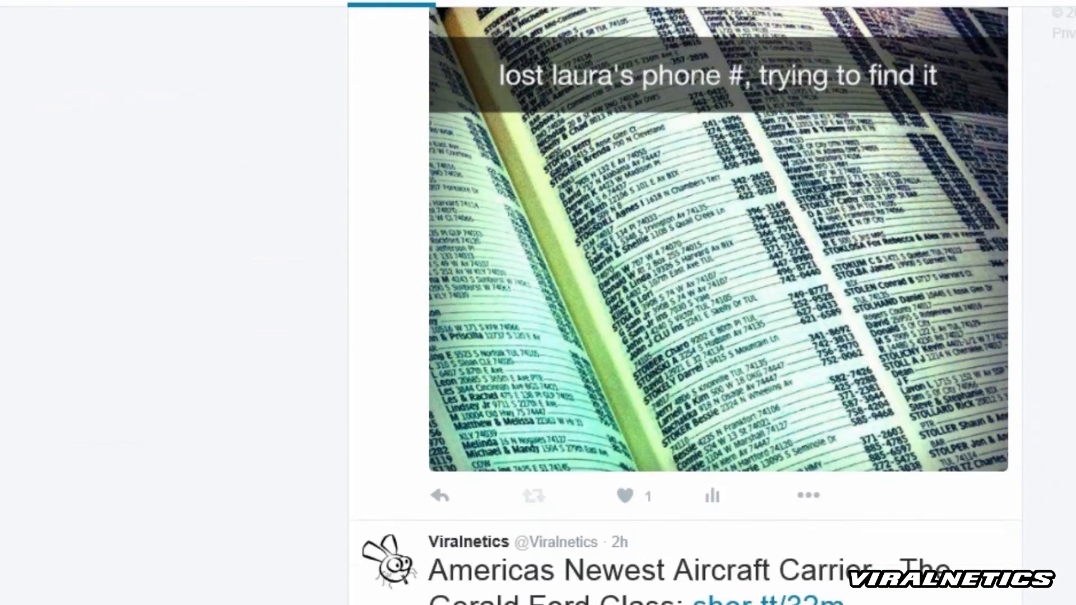
Switch to Twitter and browse the image tweets posted on the Viralnetics timeline.
scroll(683, 306, "down", 14)
scroll(717, 306, "down", 15)
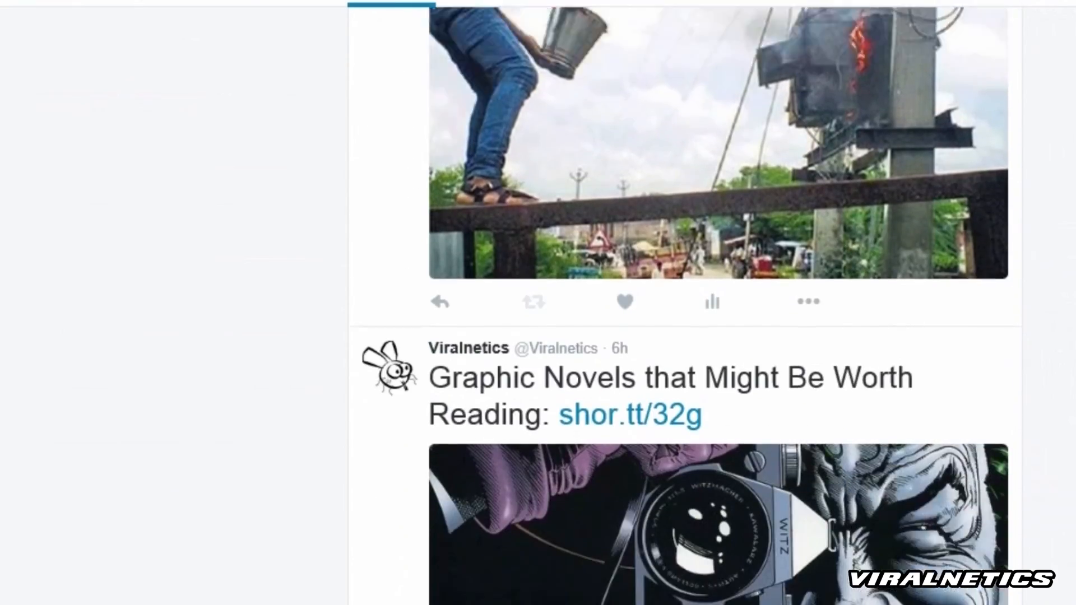
scroll(717, 306, "down", 12)
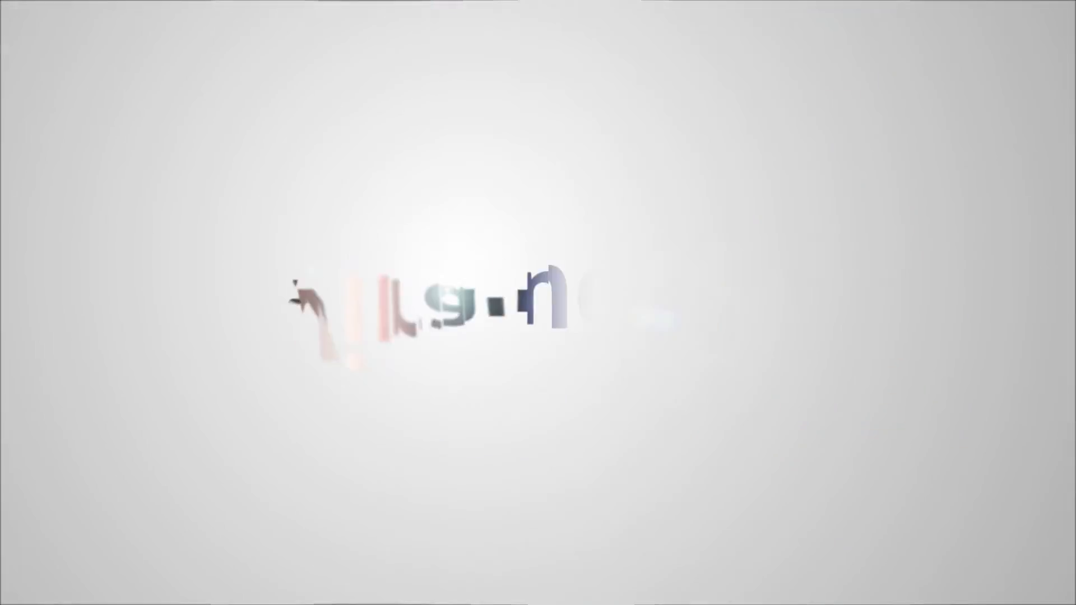